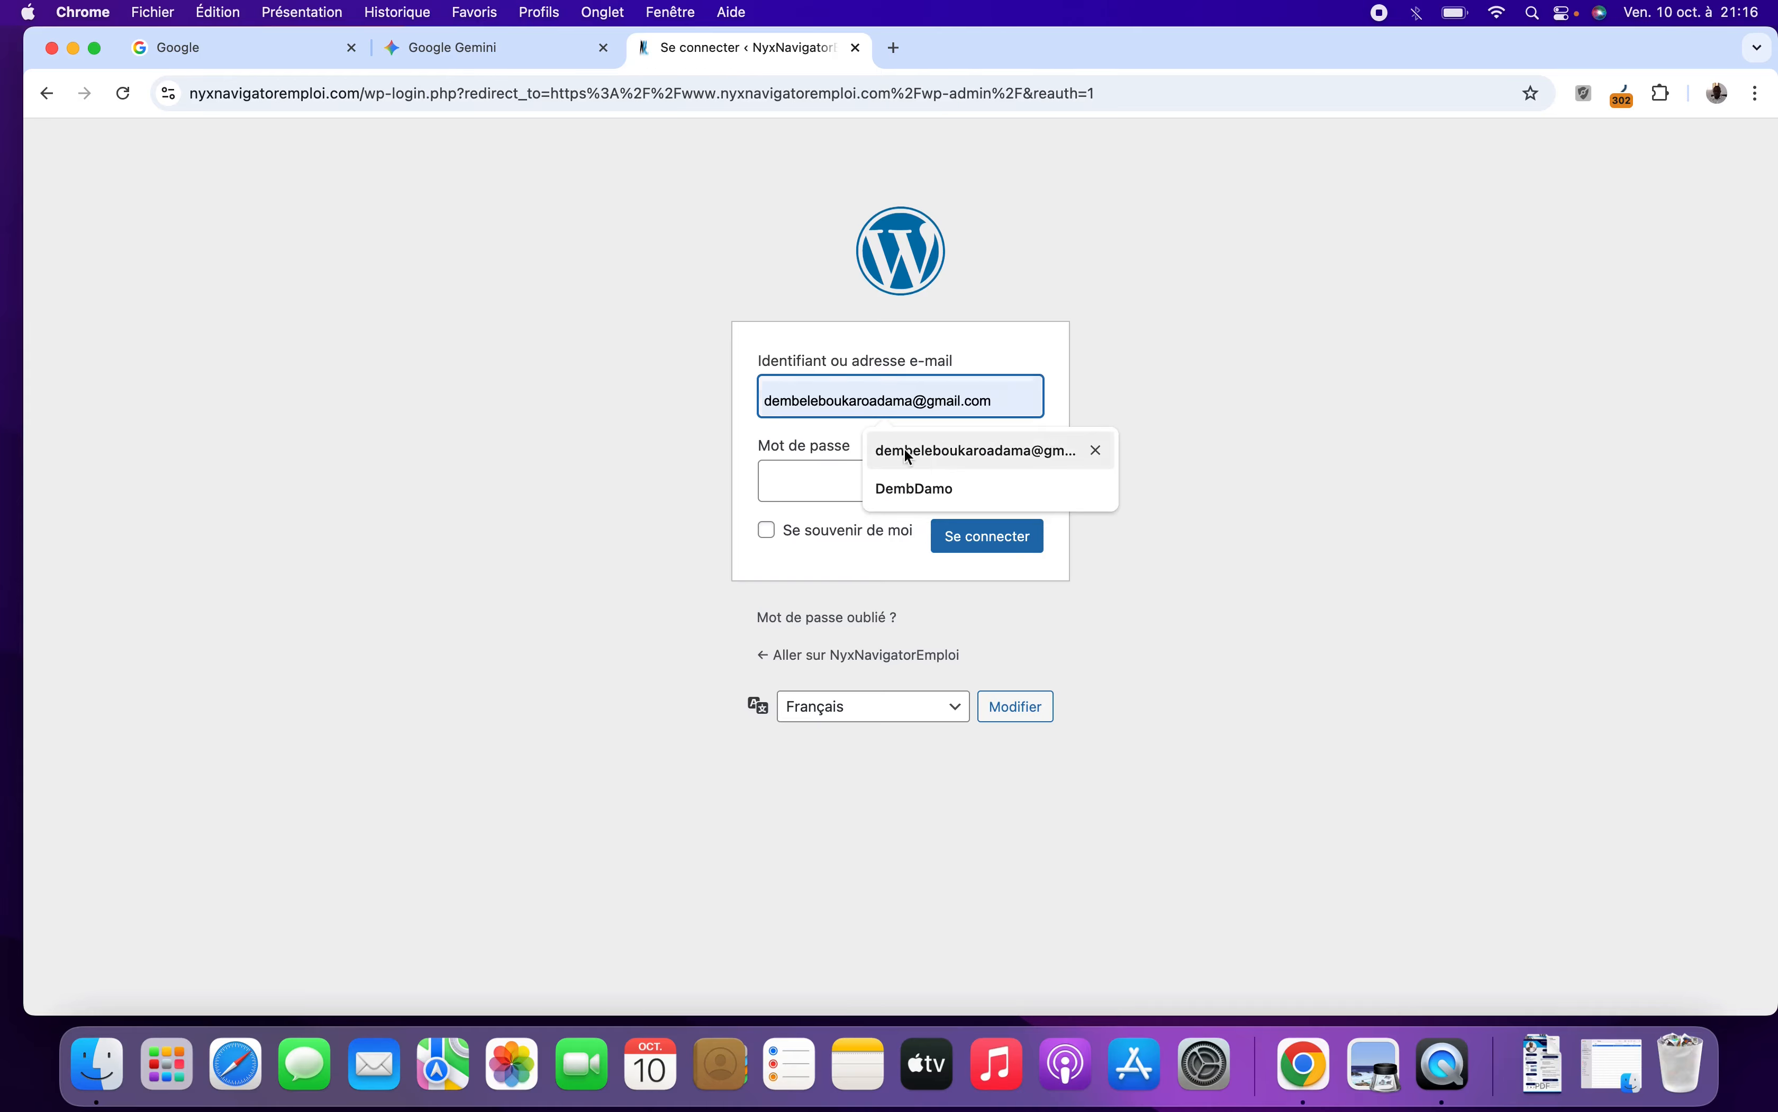
Step: Log in to the WordPress site with the saved account e-mail and the account password
left_click(952, 457)
left_click(952, 480)
type("••")
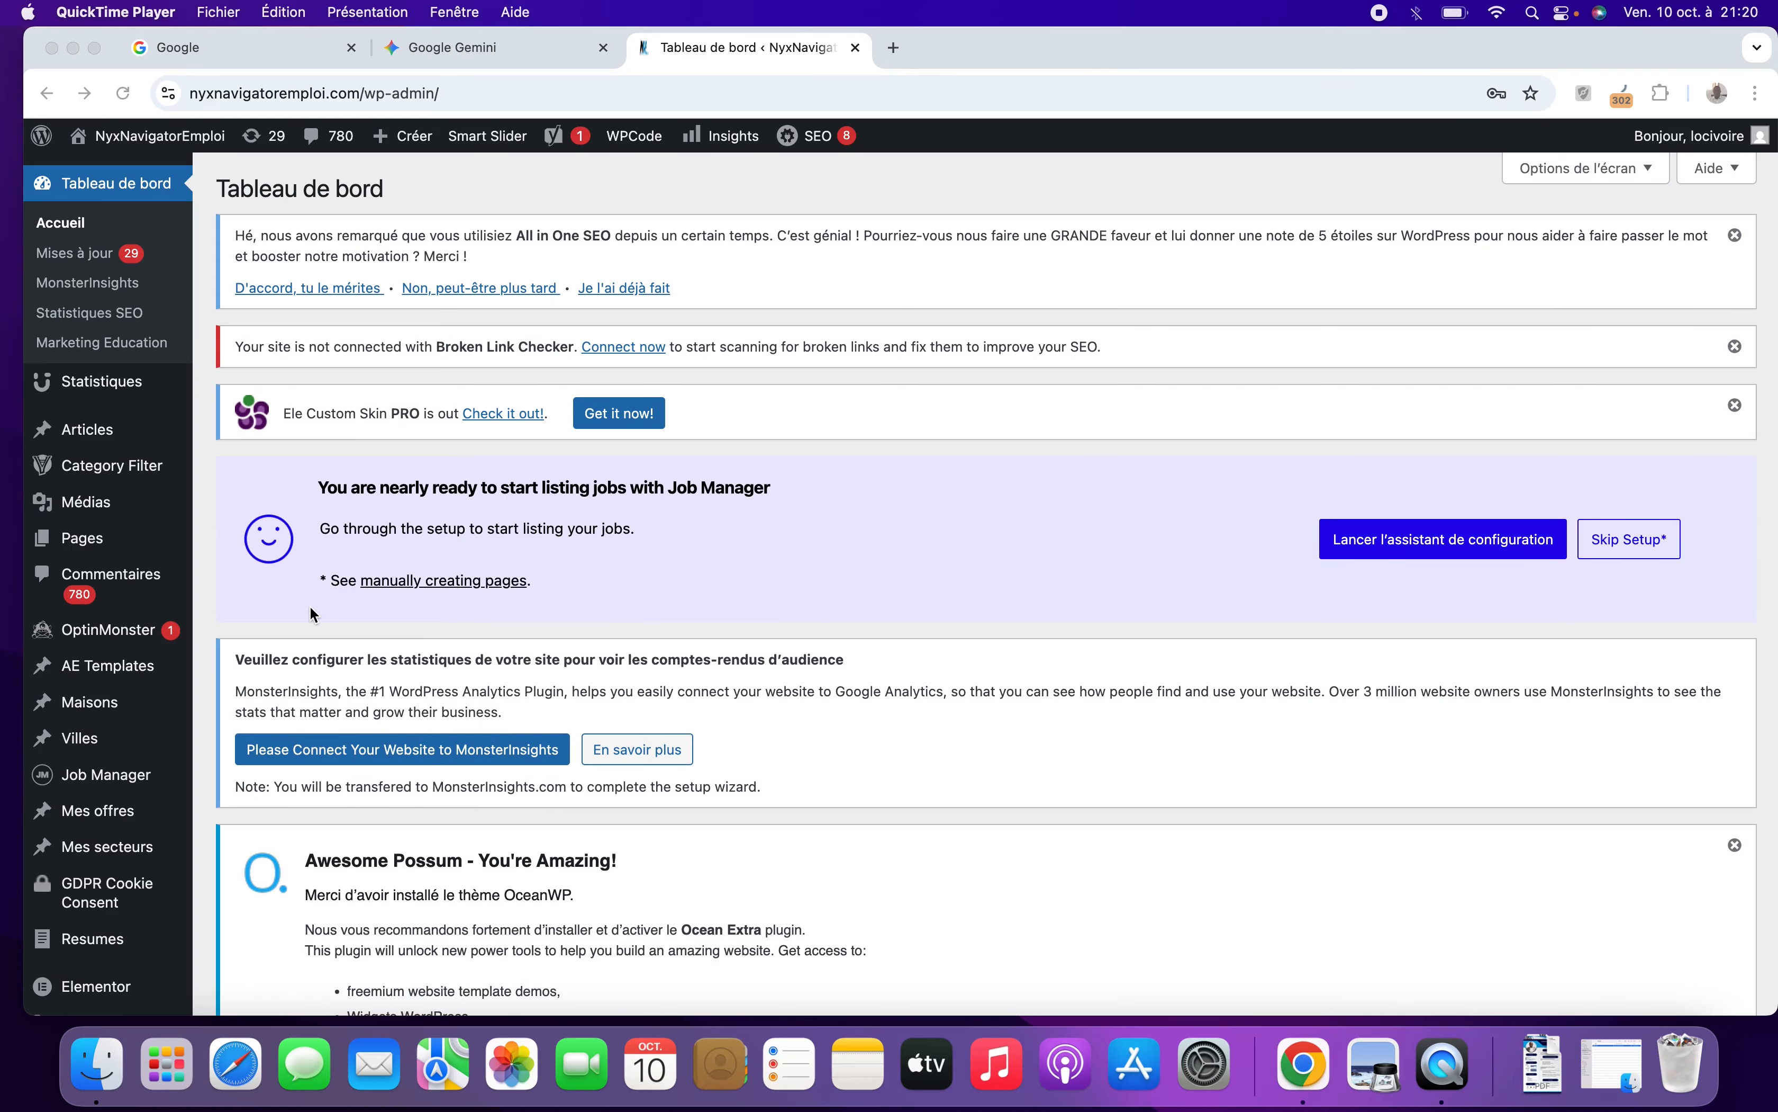
Step: Open the site's list of pages in a new browser tab and switch to it
scroll(95, 542, "down", 5)
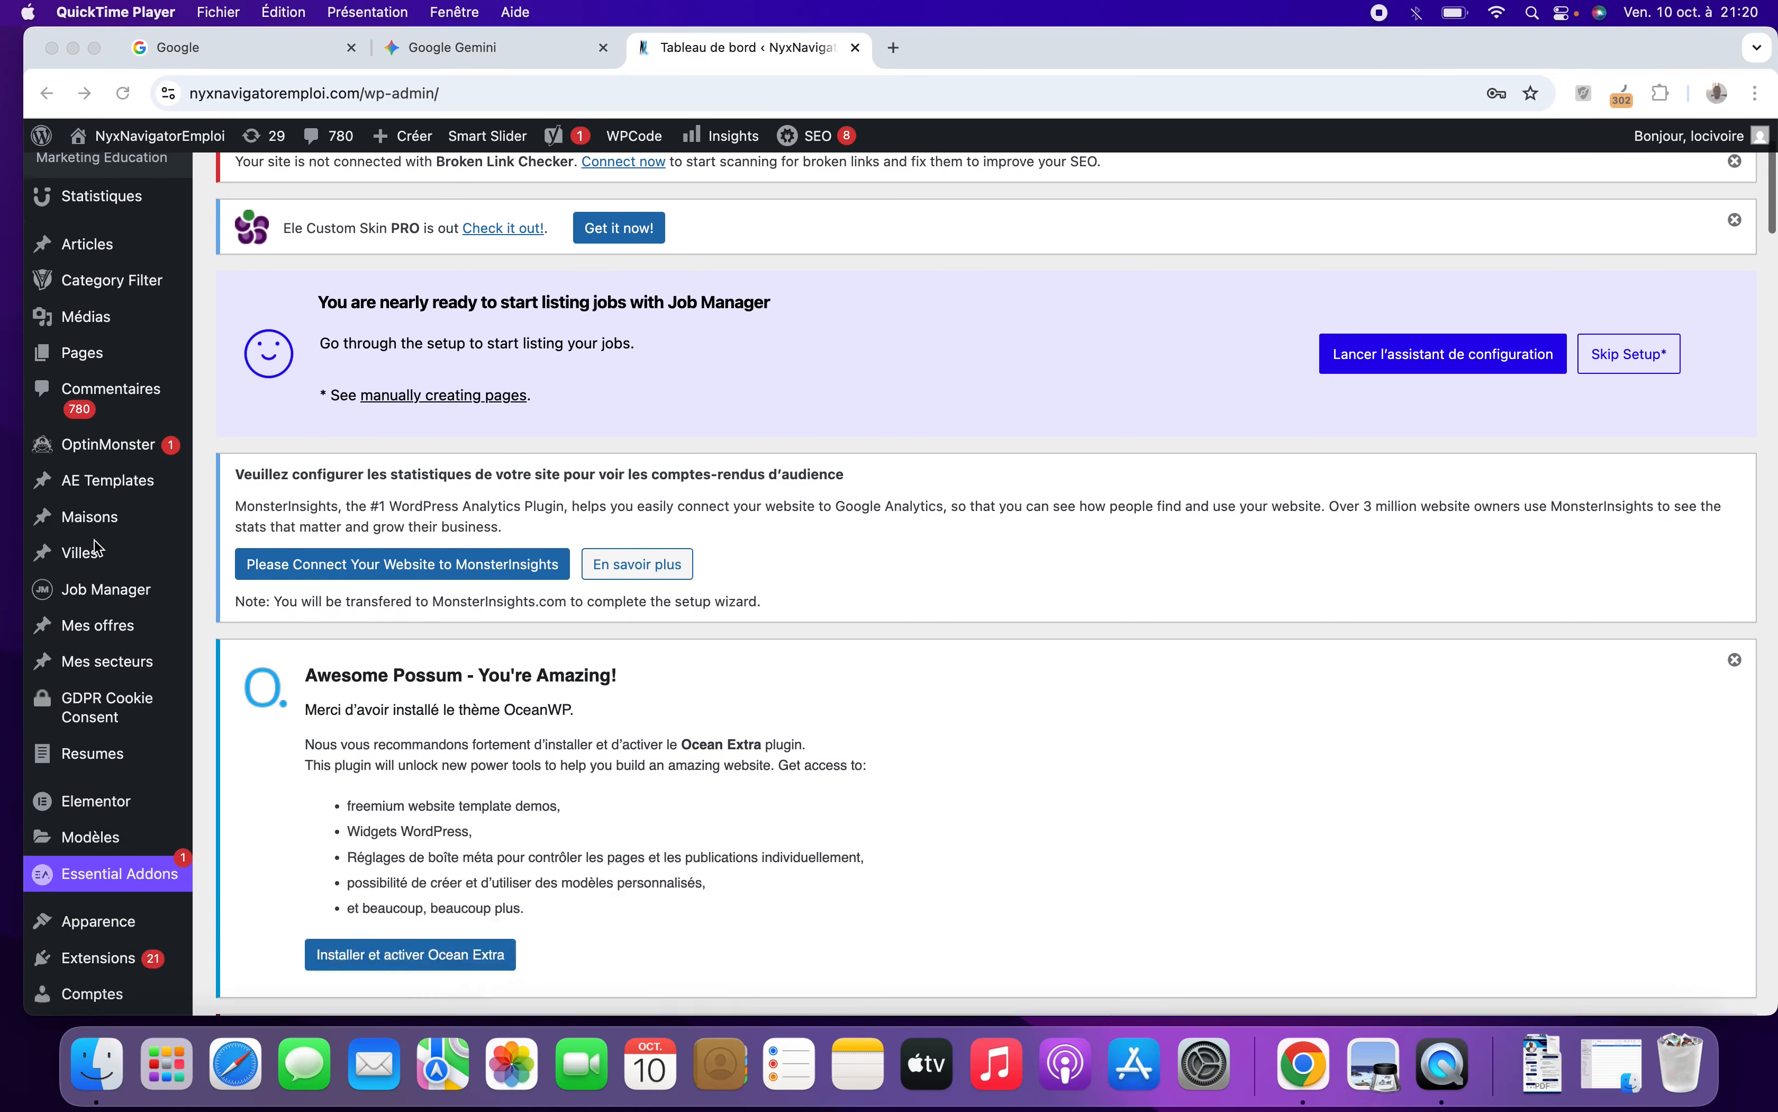
scroll(94, 546, "down", 3)
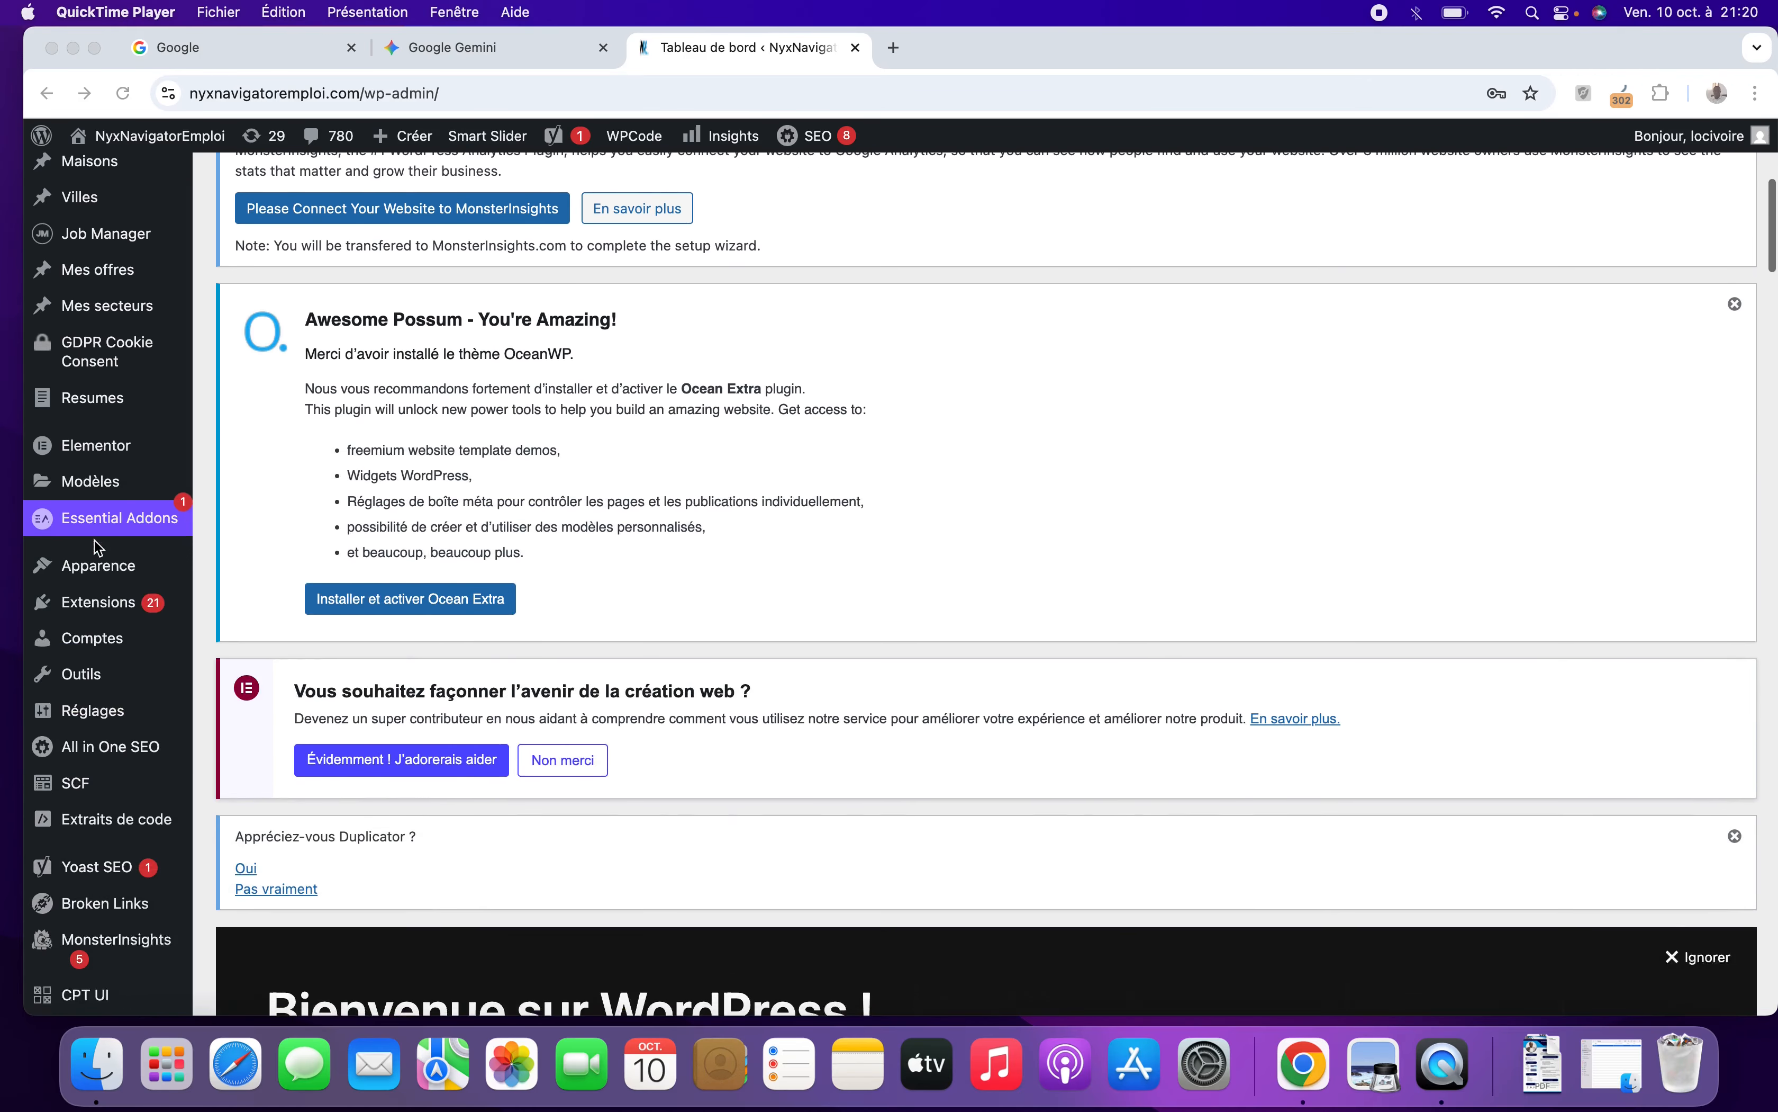
scroll(95, 546, "up", 4)
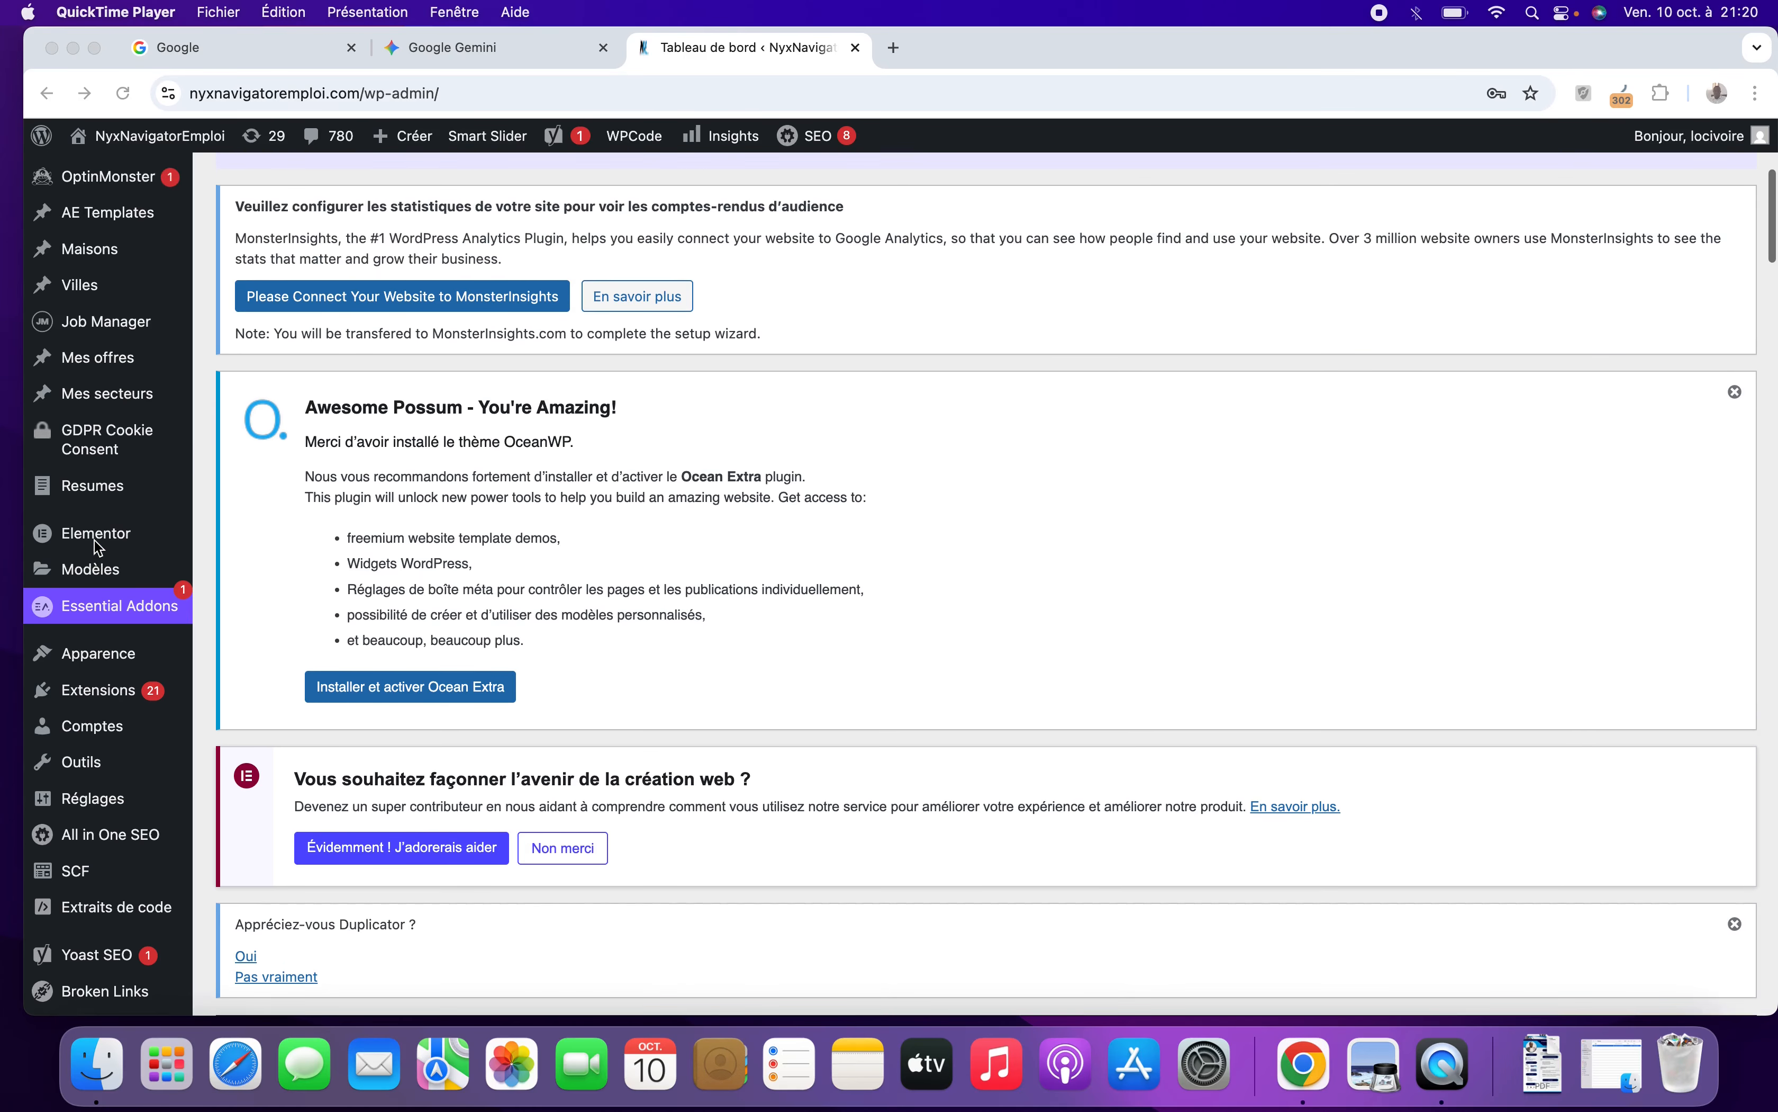
scroll(95, 544, "up", 4)
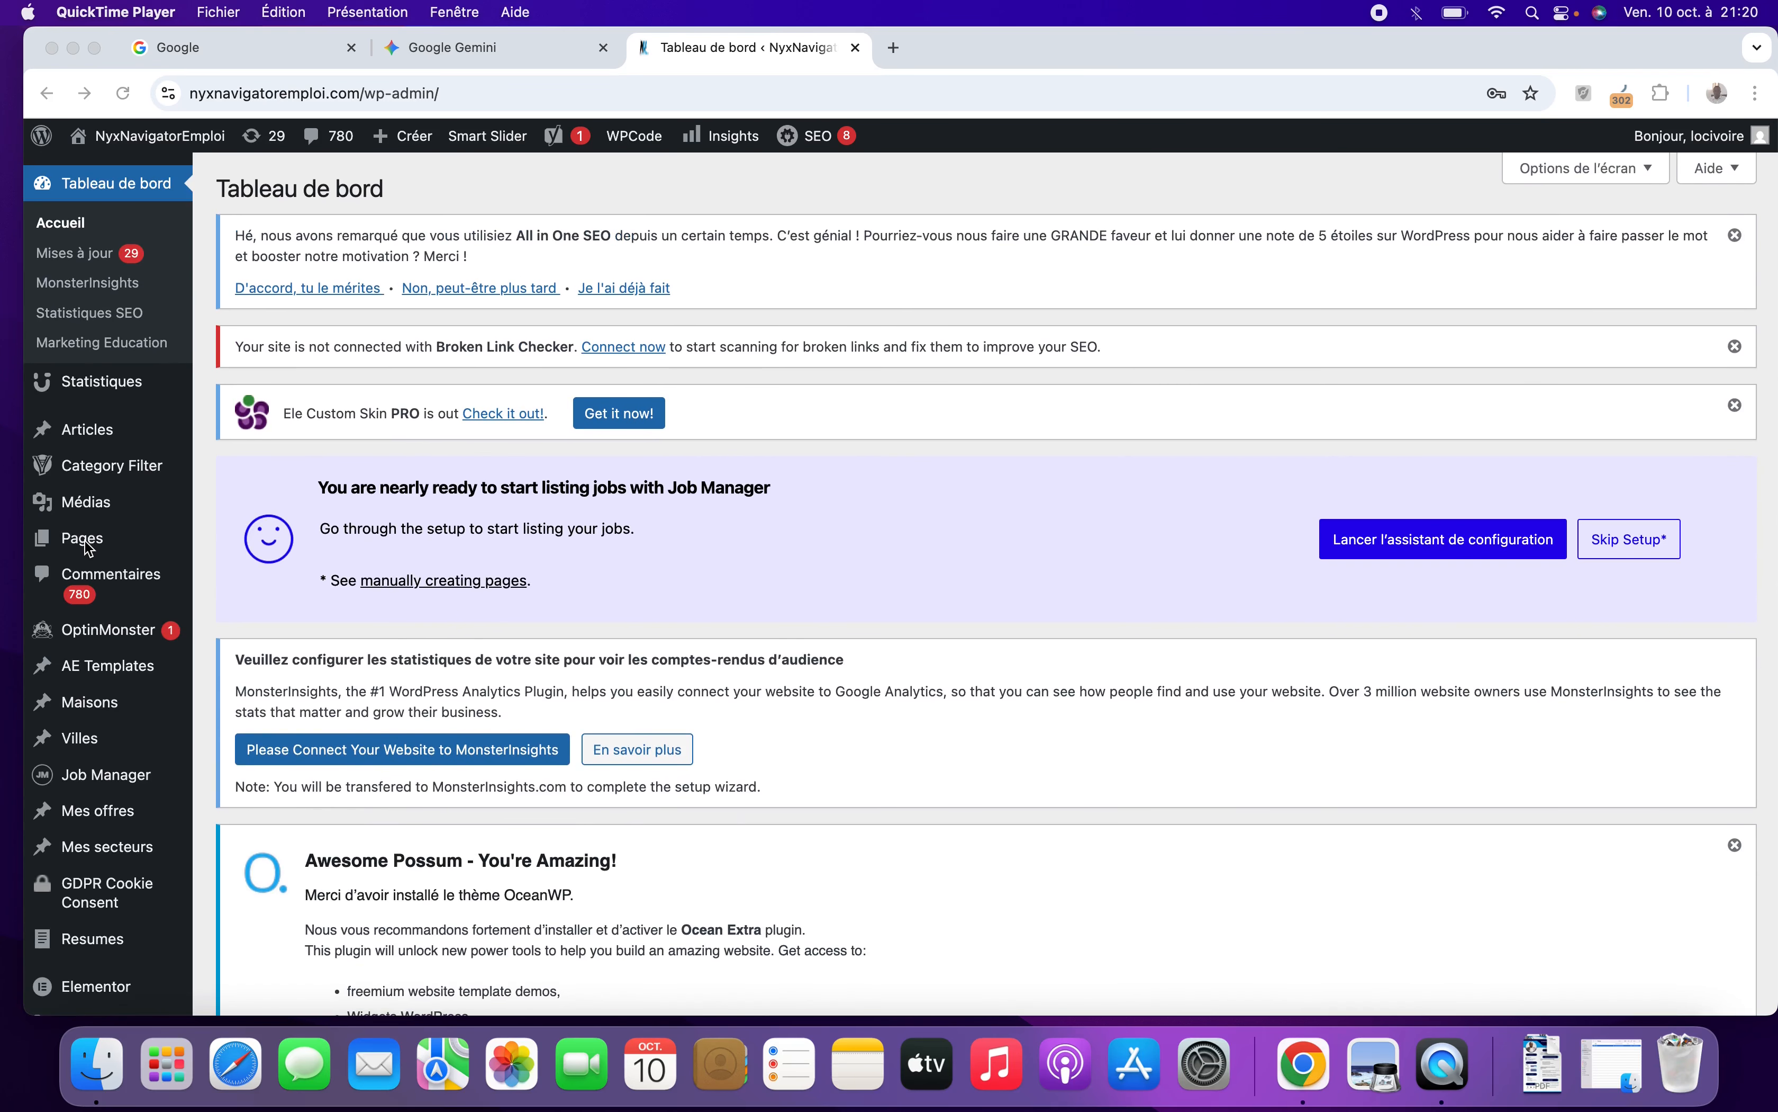
left_click(87, 544, "super")
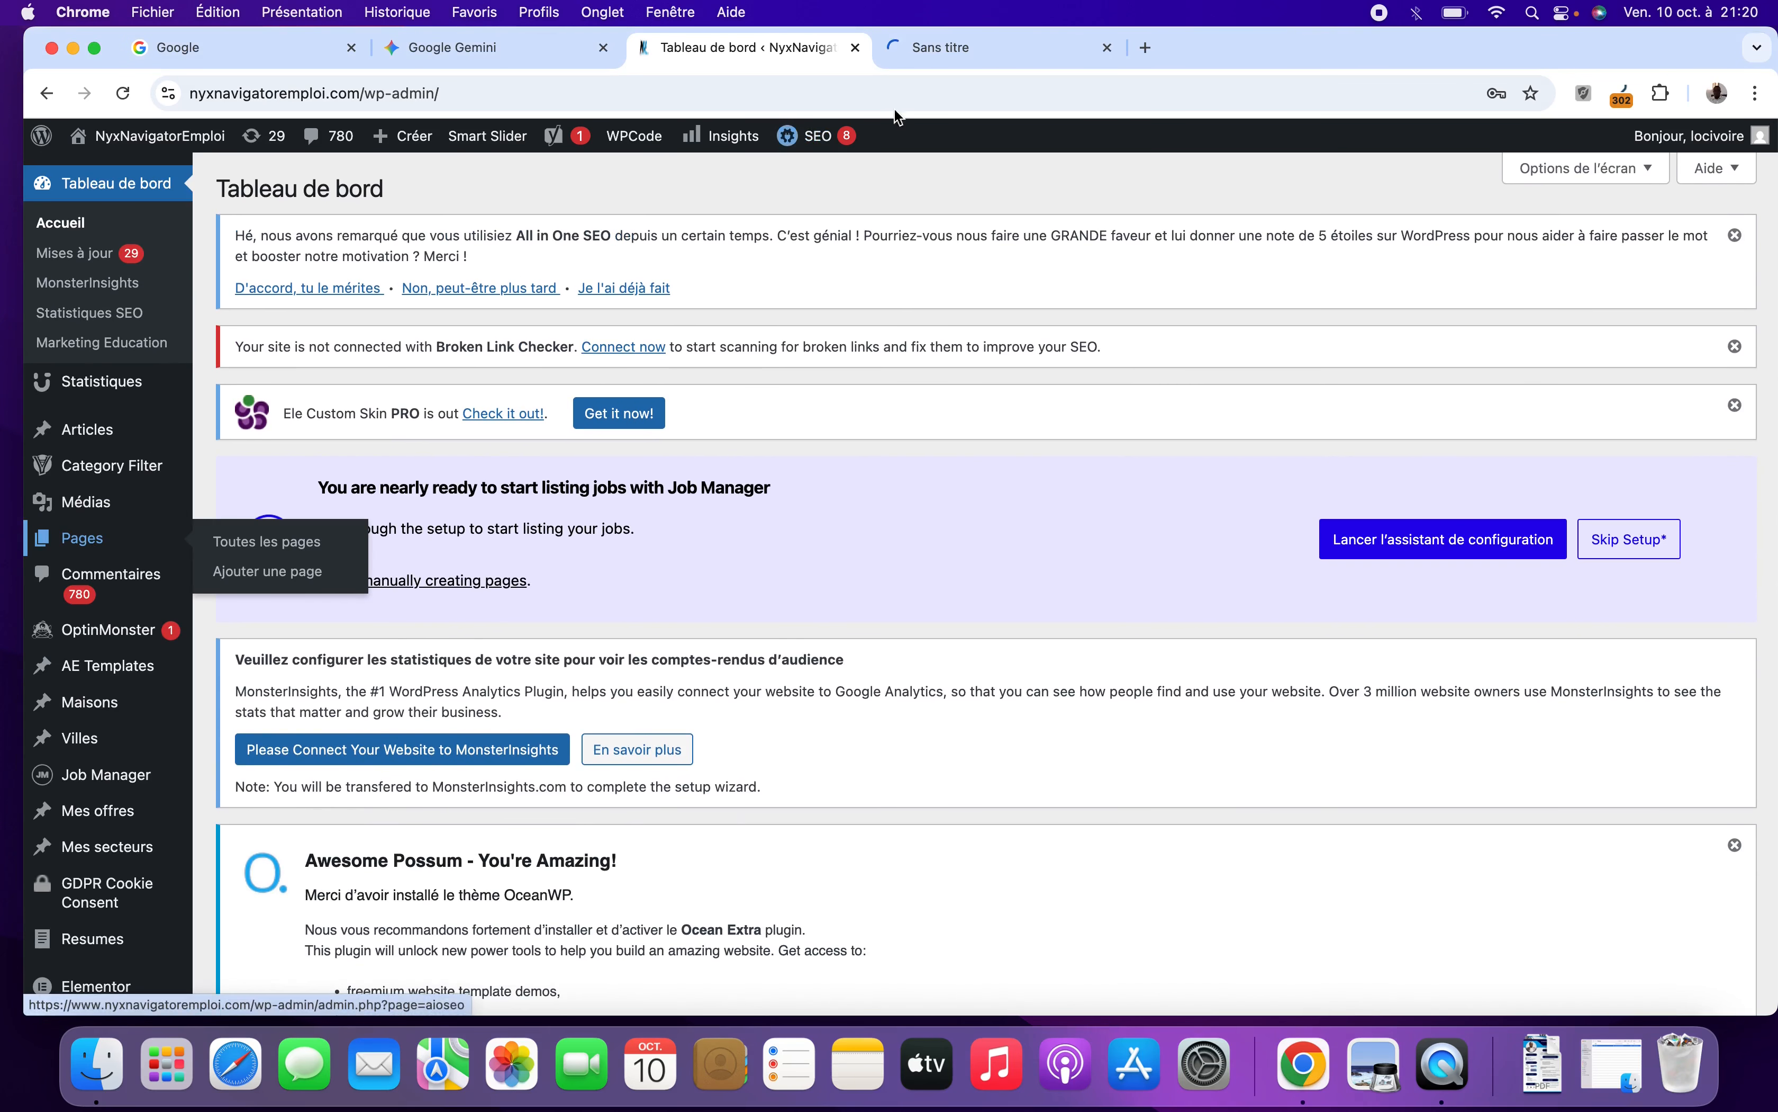
left_click(926, 59)
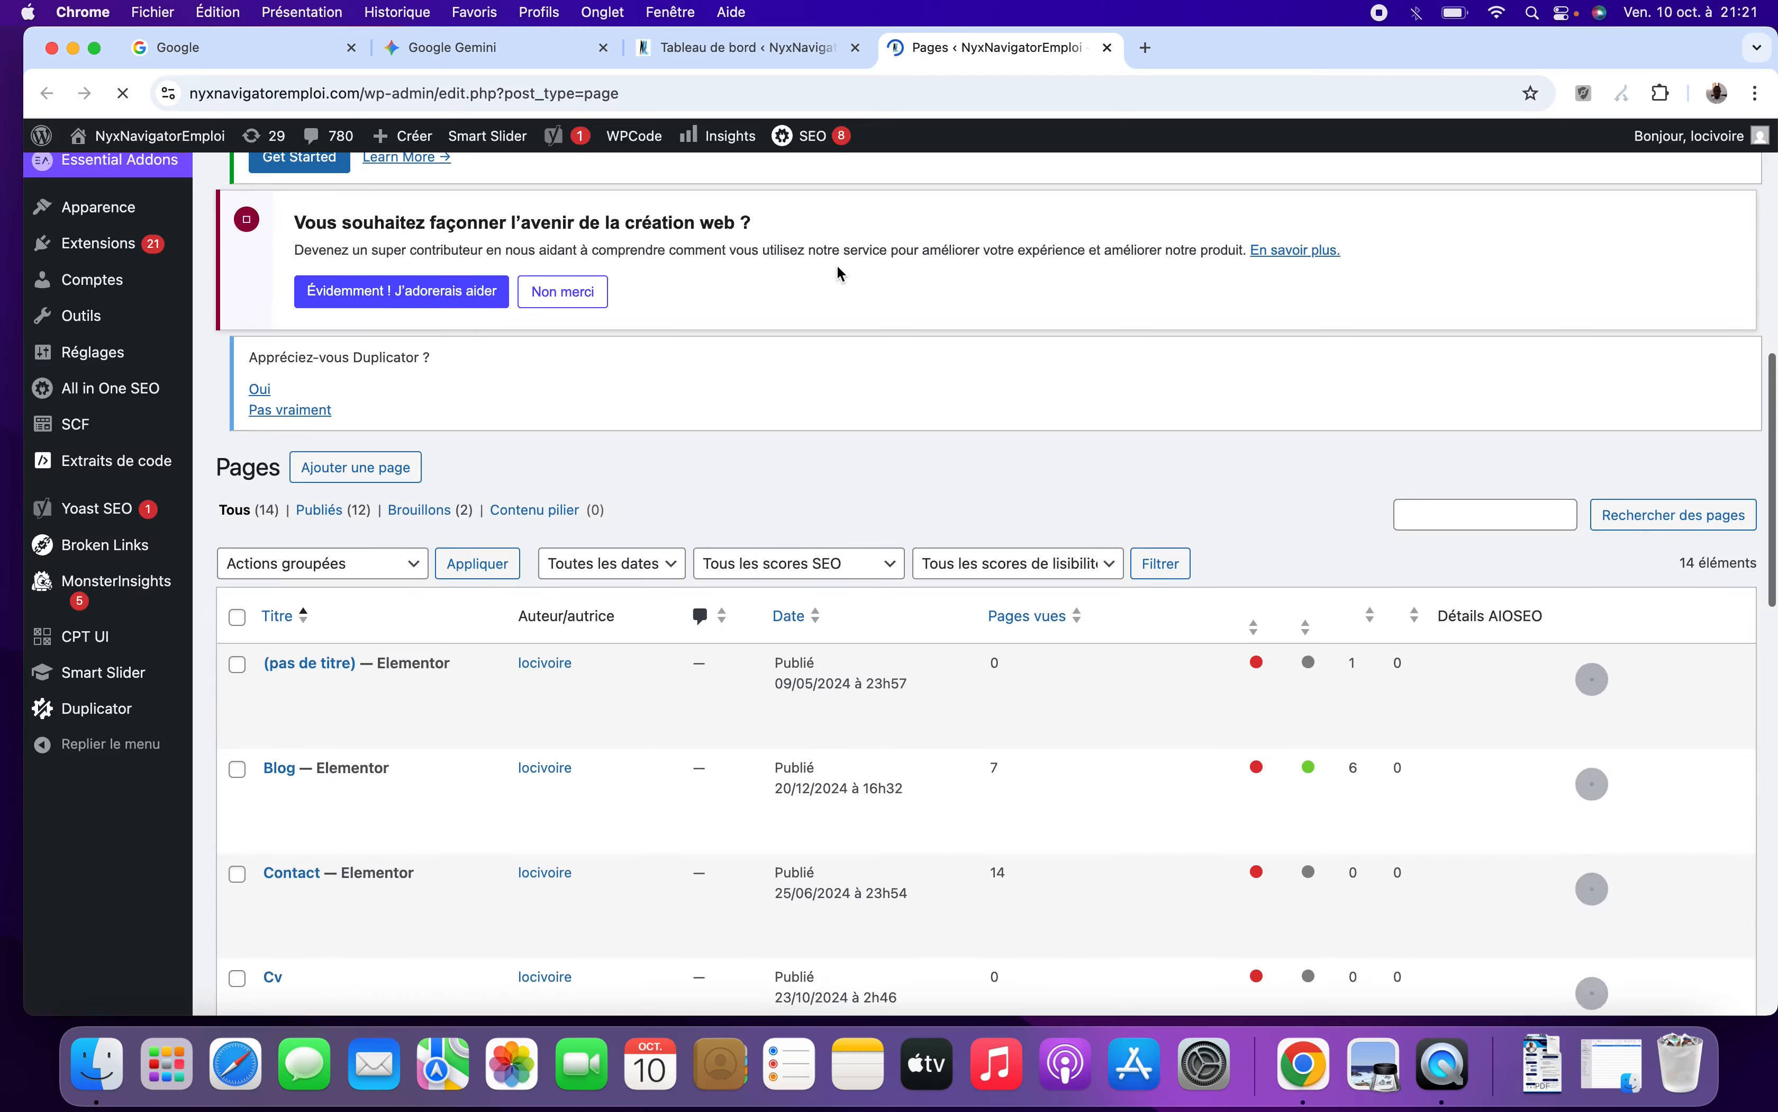
Step: Open the "Offres" page for editing in a new browser tab and switch to it
scroll(838, 266, "down", 6)
scroll(840, 273, "down", 2)
scroll(840, 274, "down", 5)
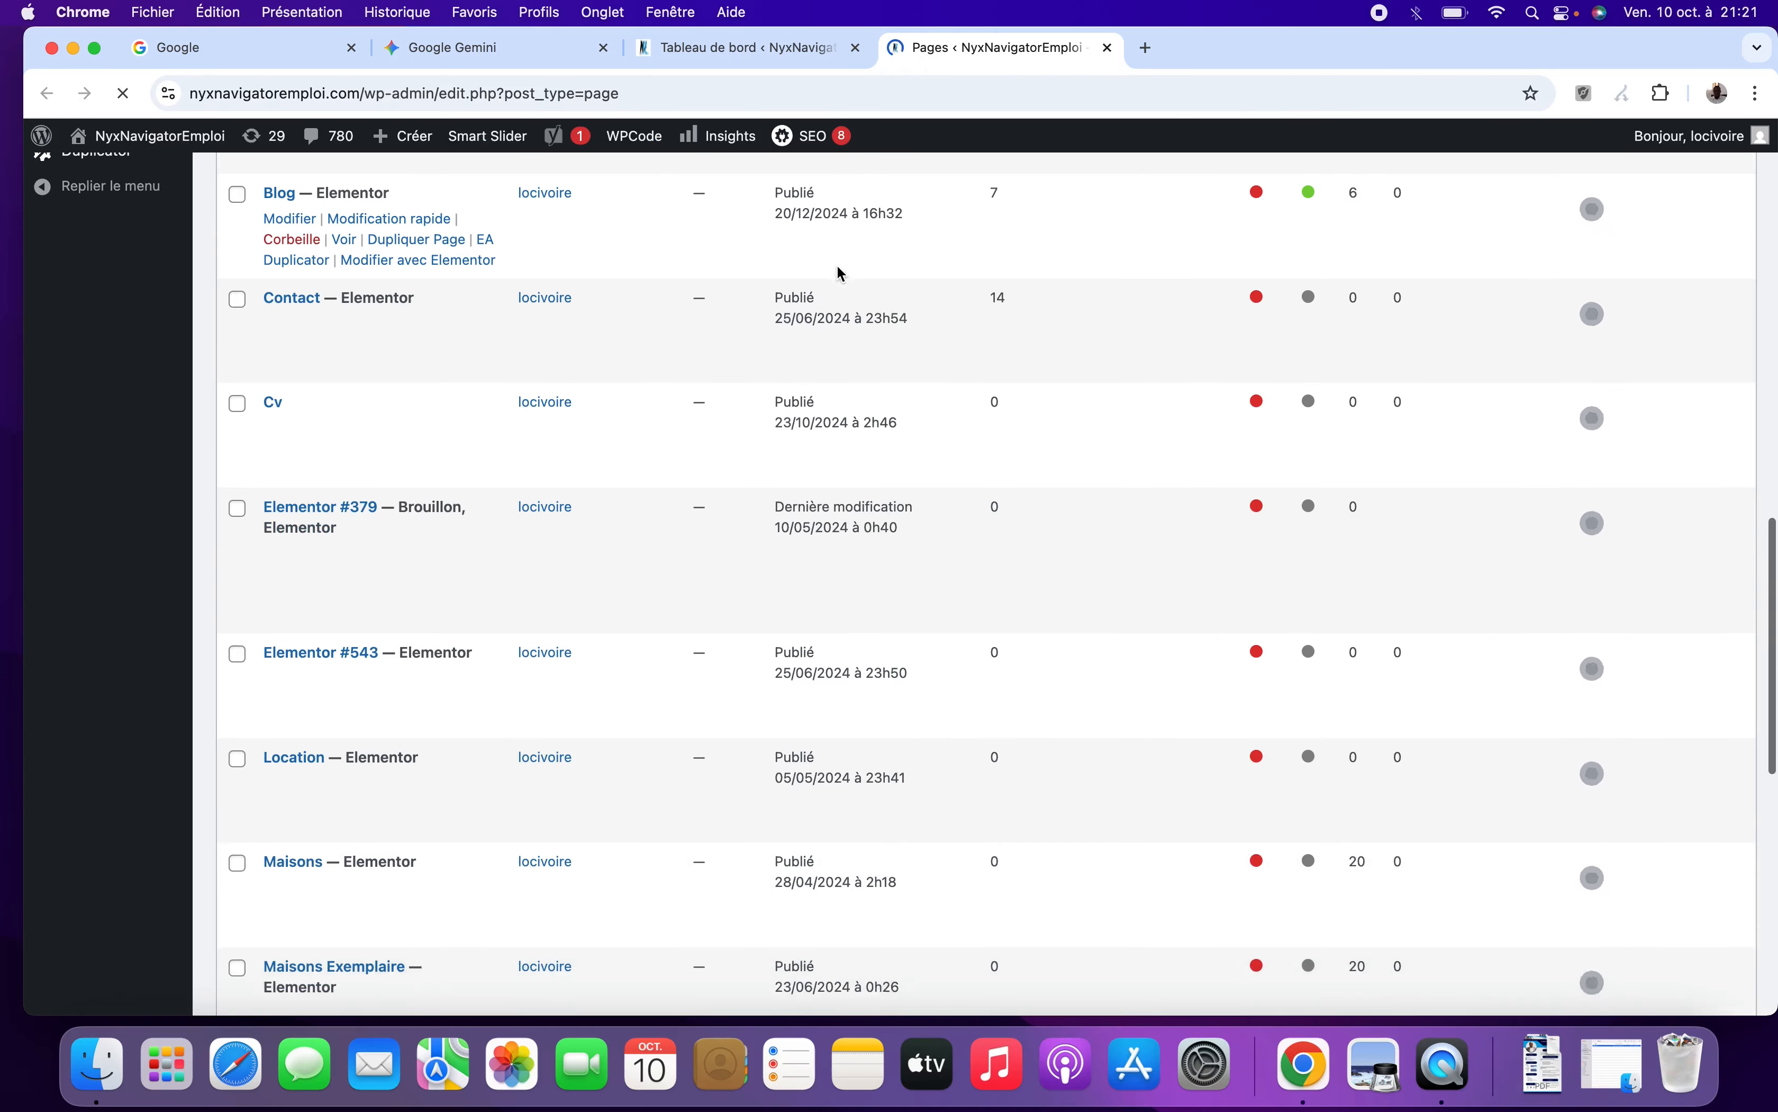
scroll(837, 266, "down", 4)
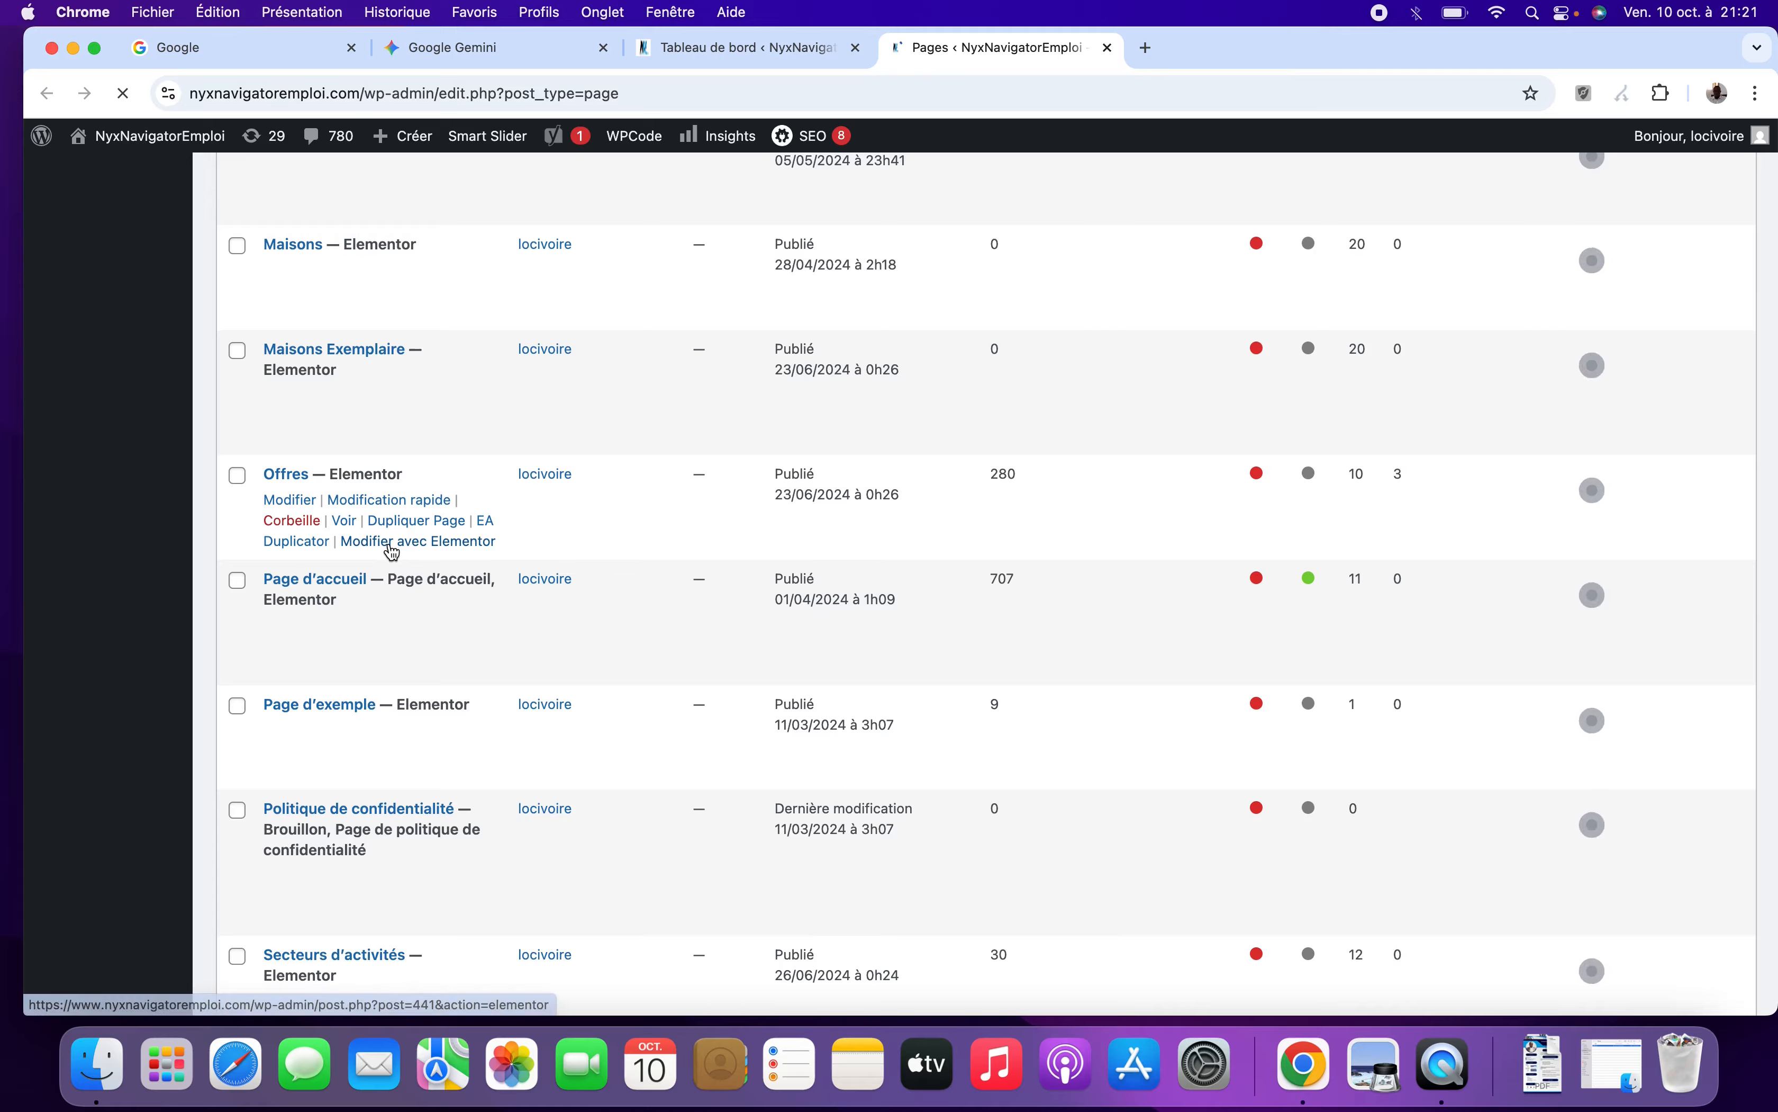
left_click(304, 502, "super")
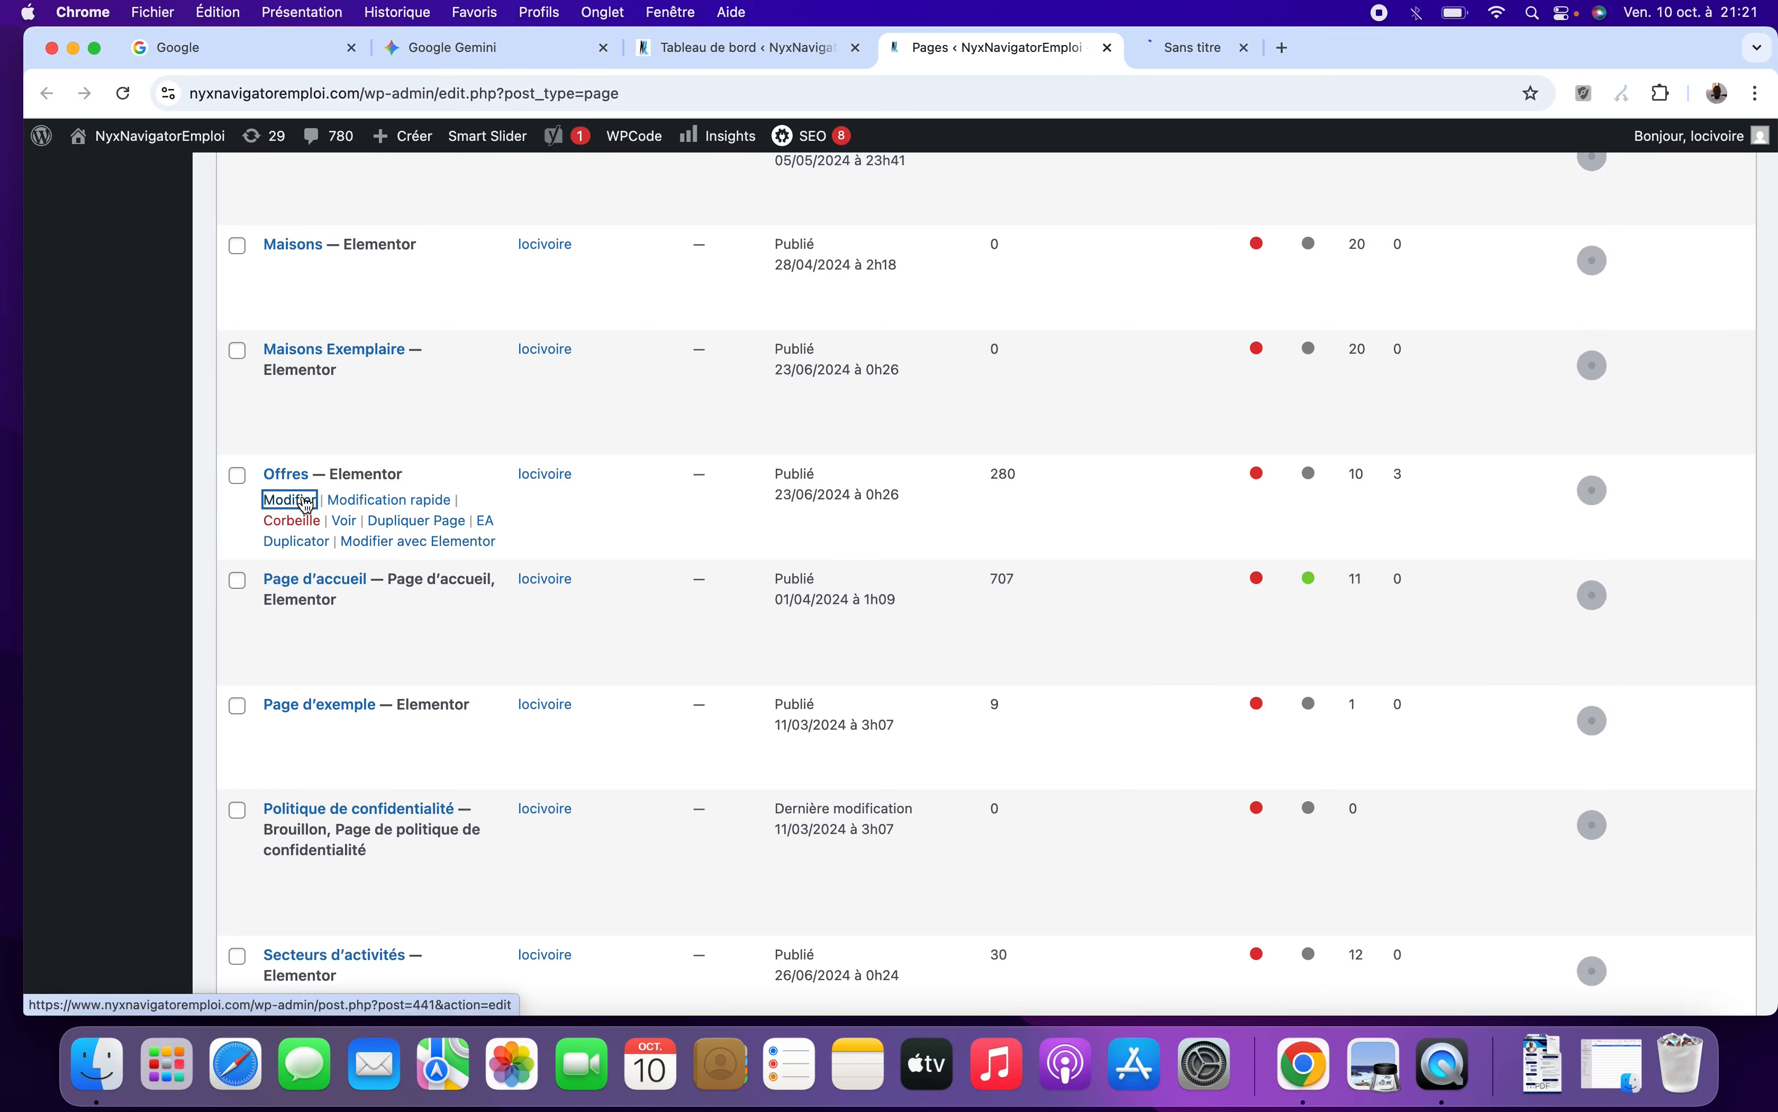
left_click(1176, 47)
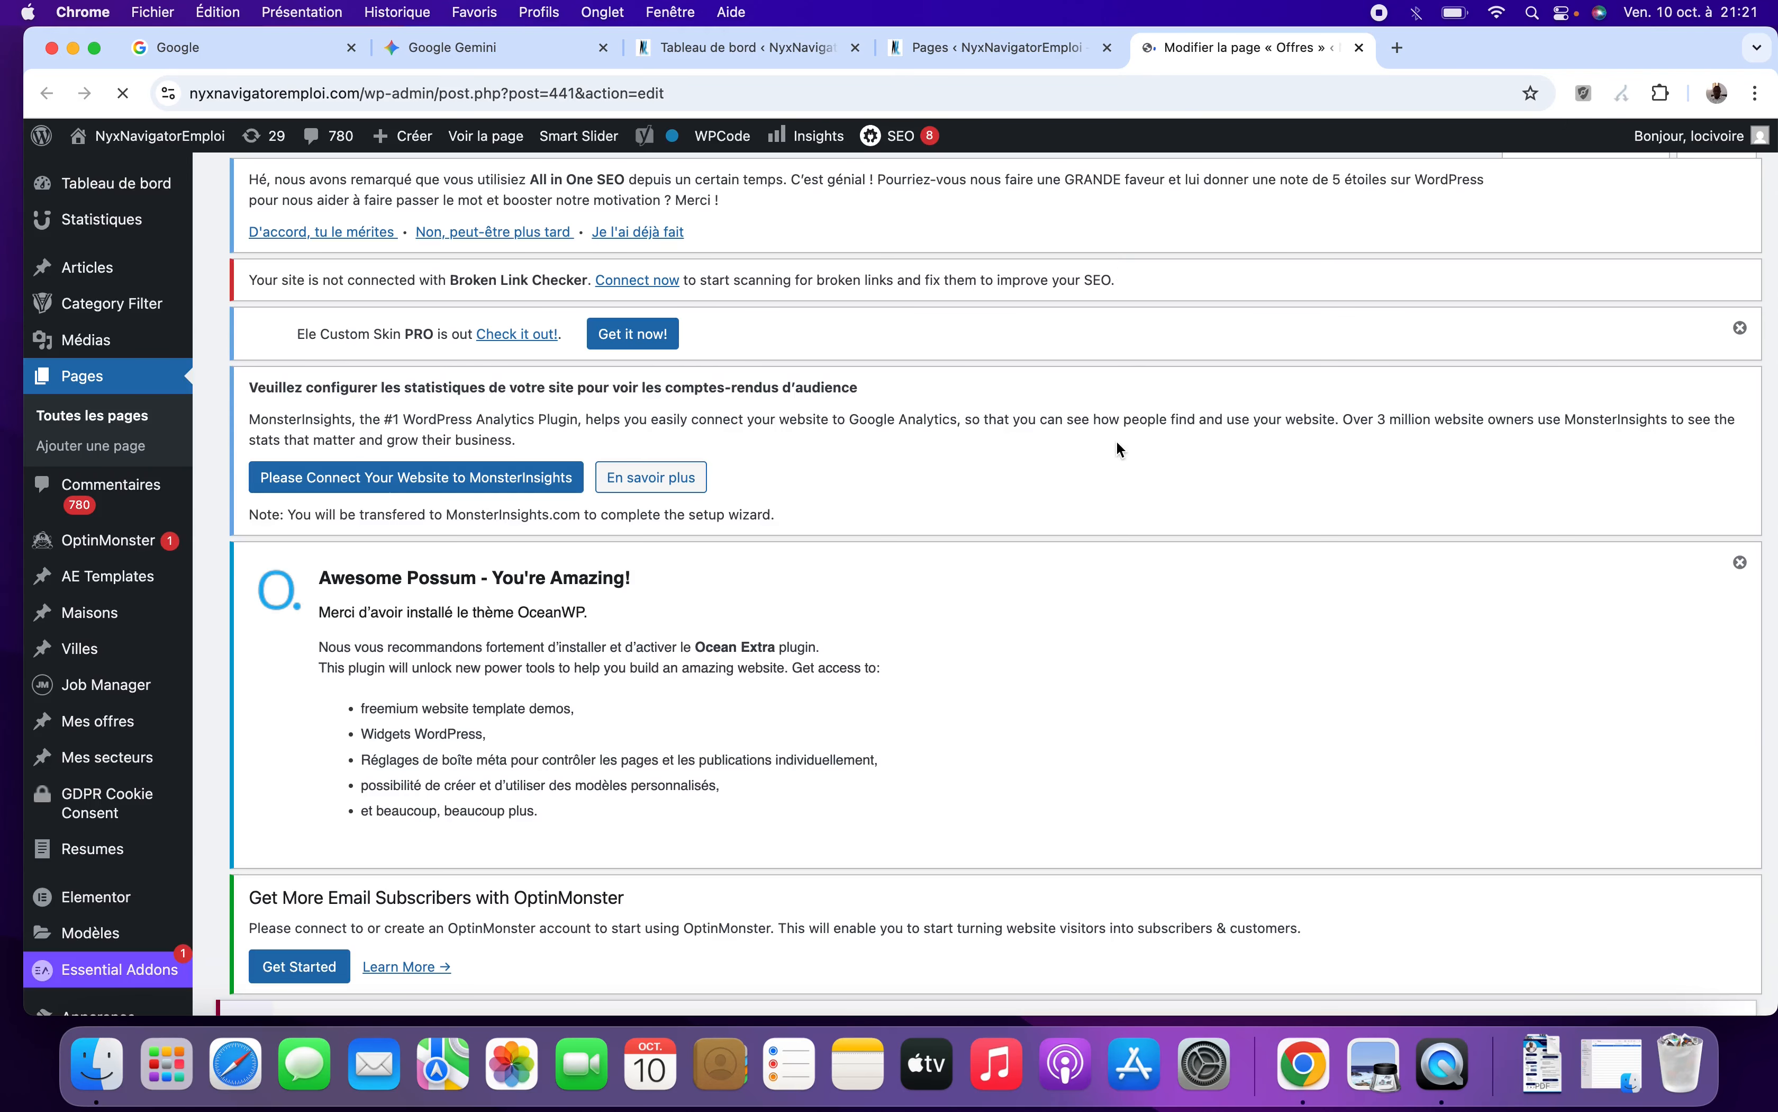
Step: Examine the title and permalink of the "Offres" page in its edit form
scroll(1111, 453, "down", 3)
scroll(1113, 458, "down", 10)
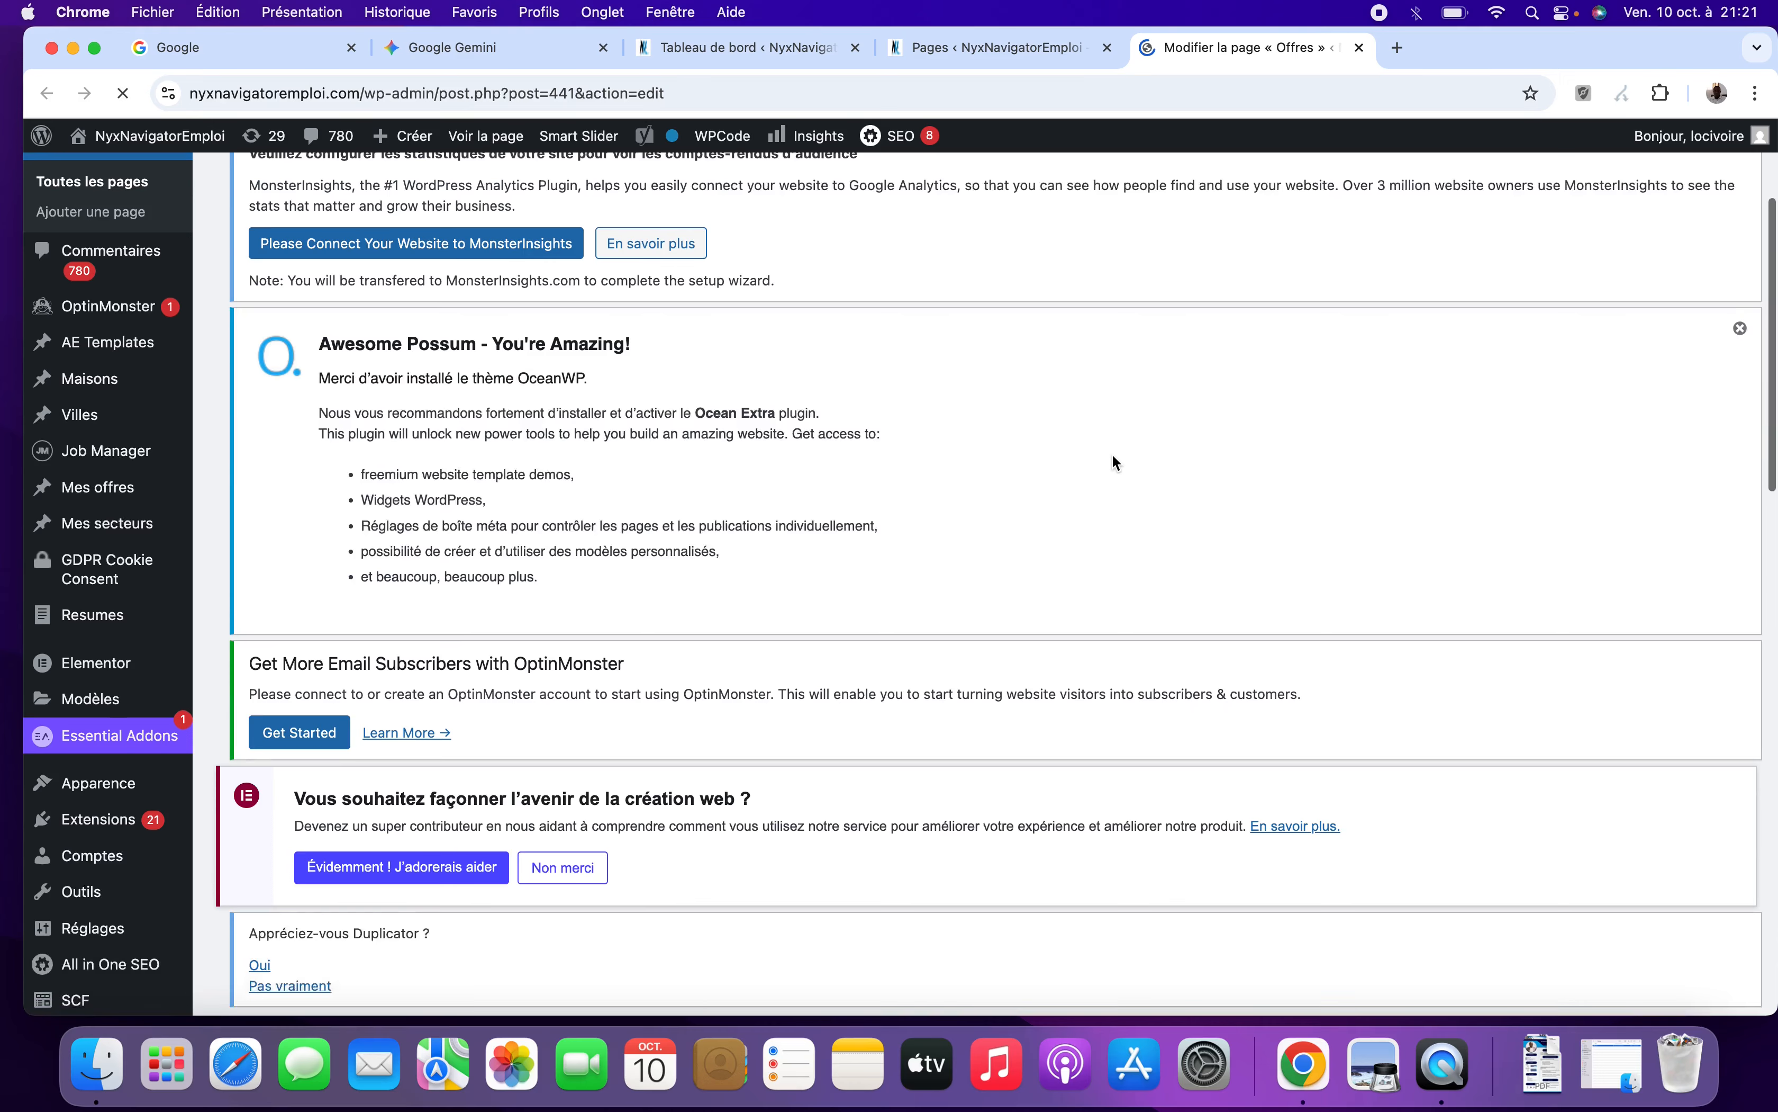
scroll(1115, 462, "down", 7)
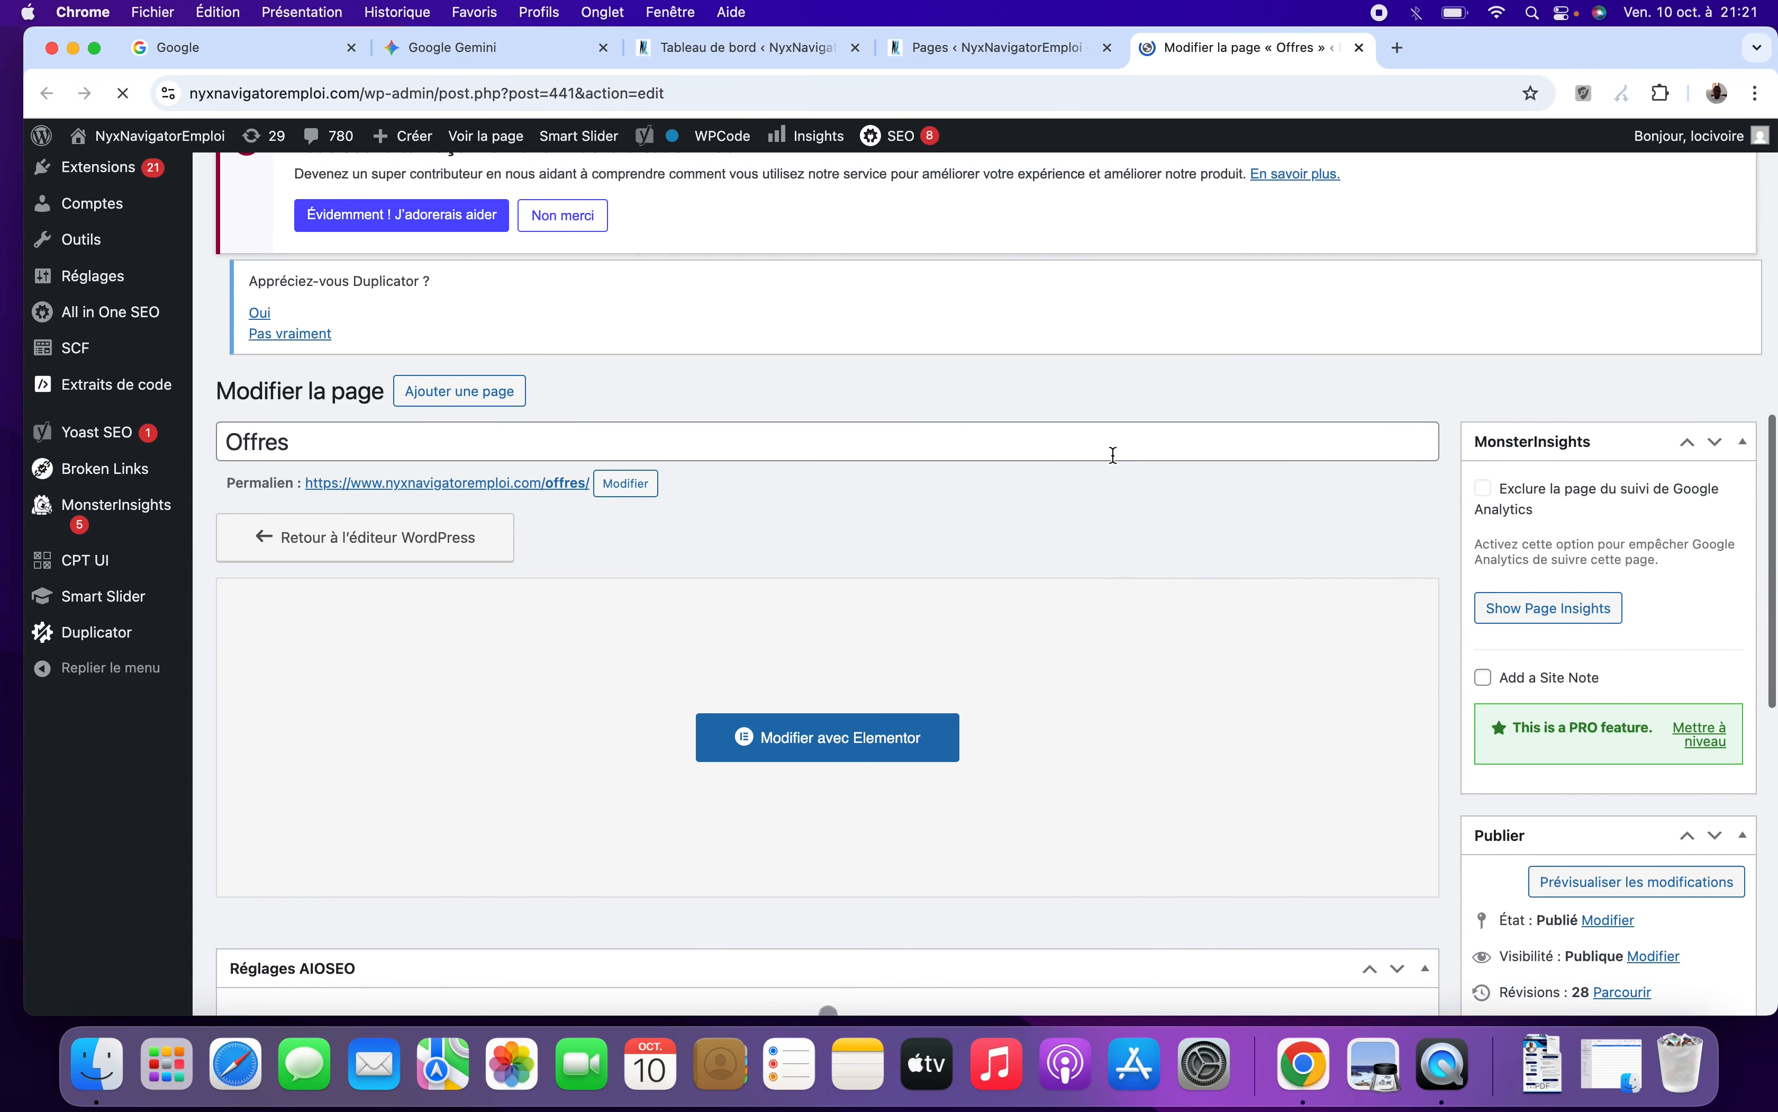
scroll(1113, 455, "down", 1)
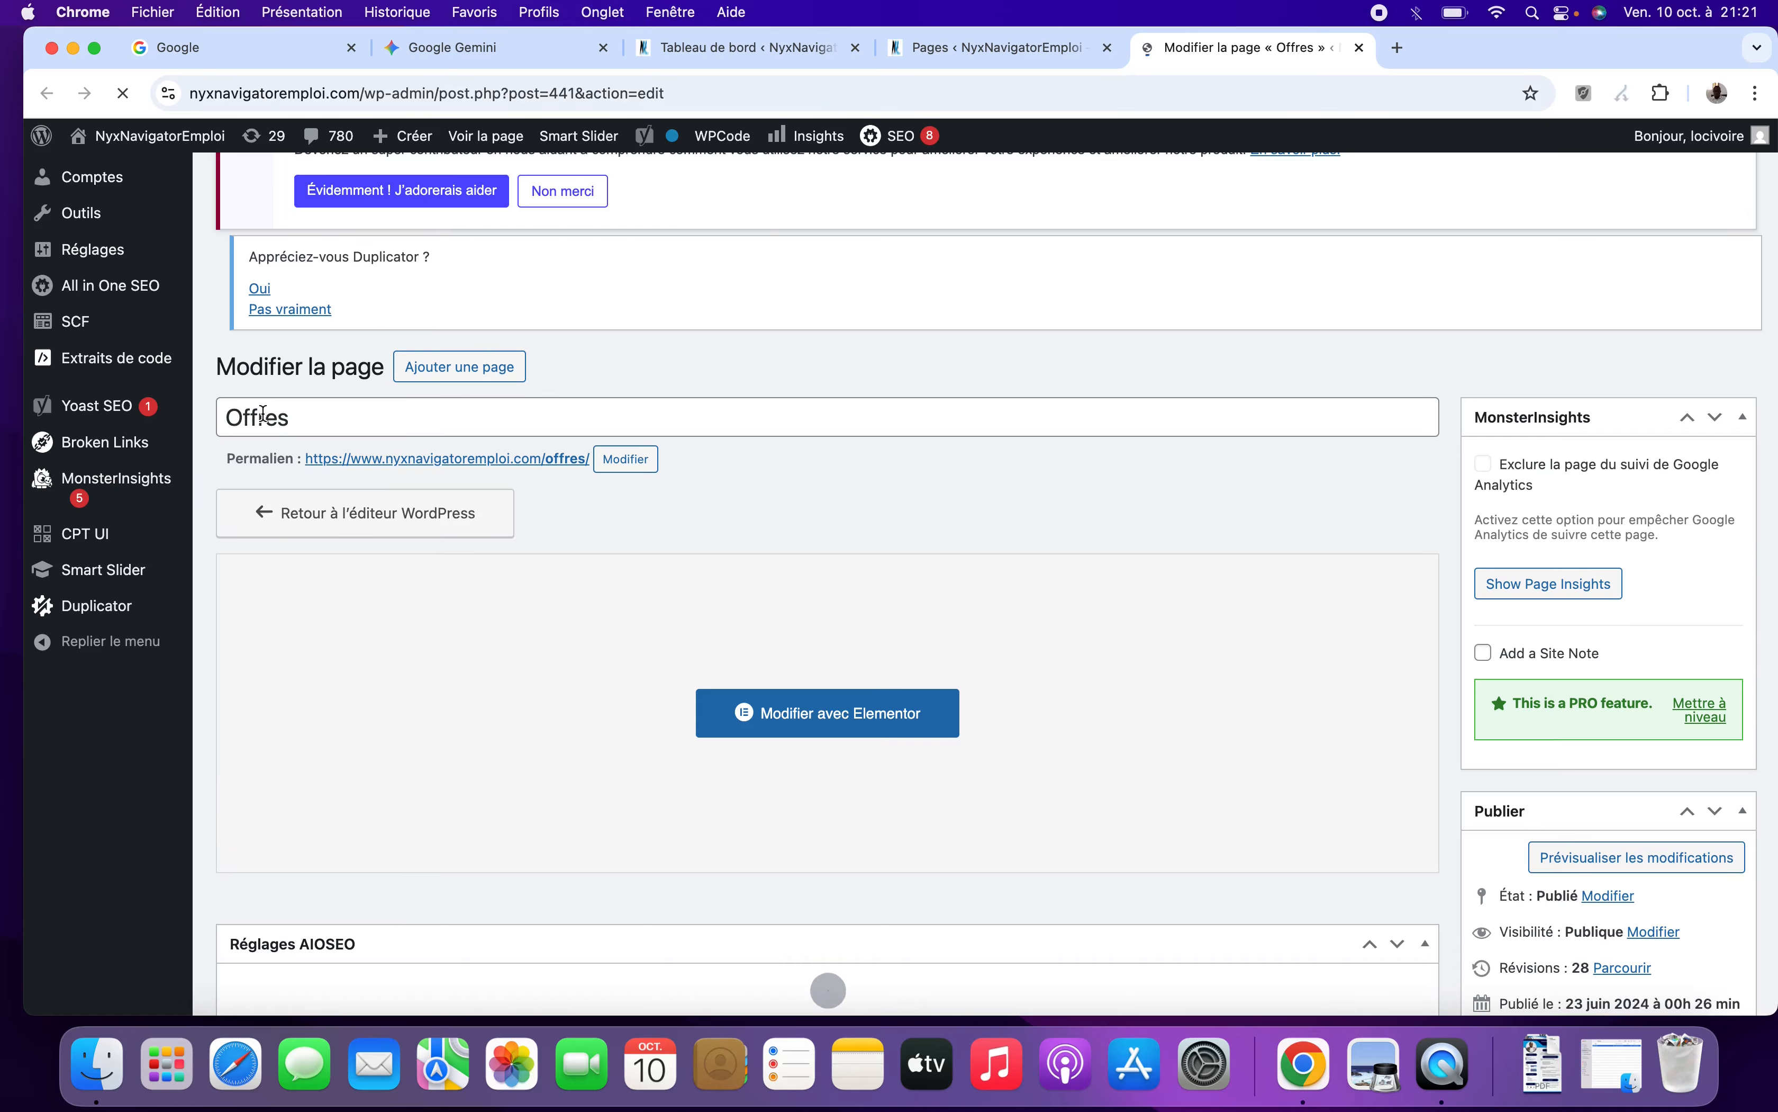
scroll(295, 419, "up", 12)
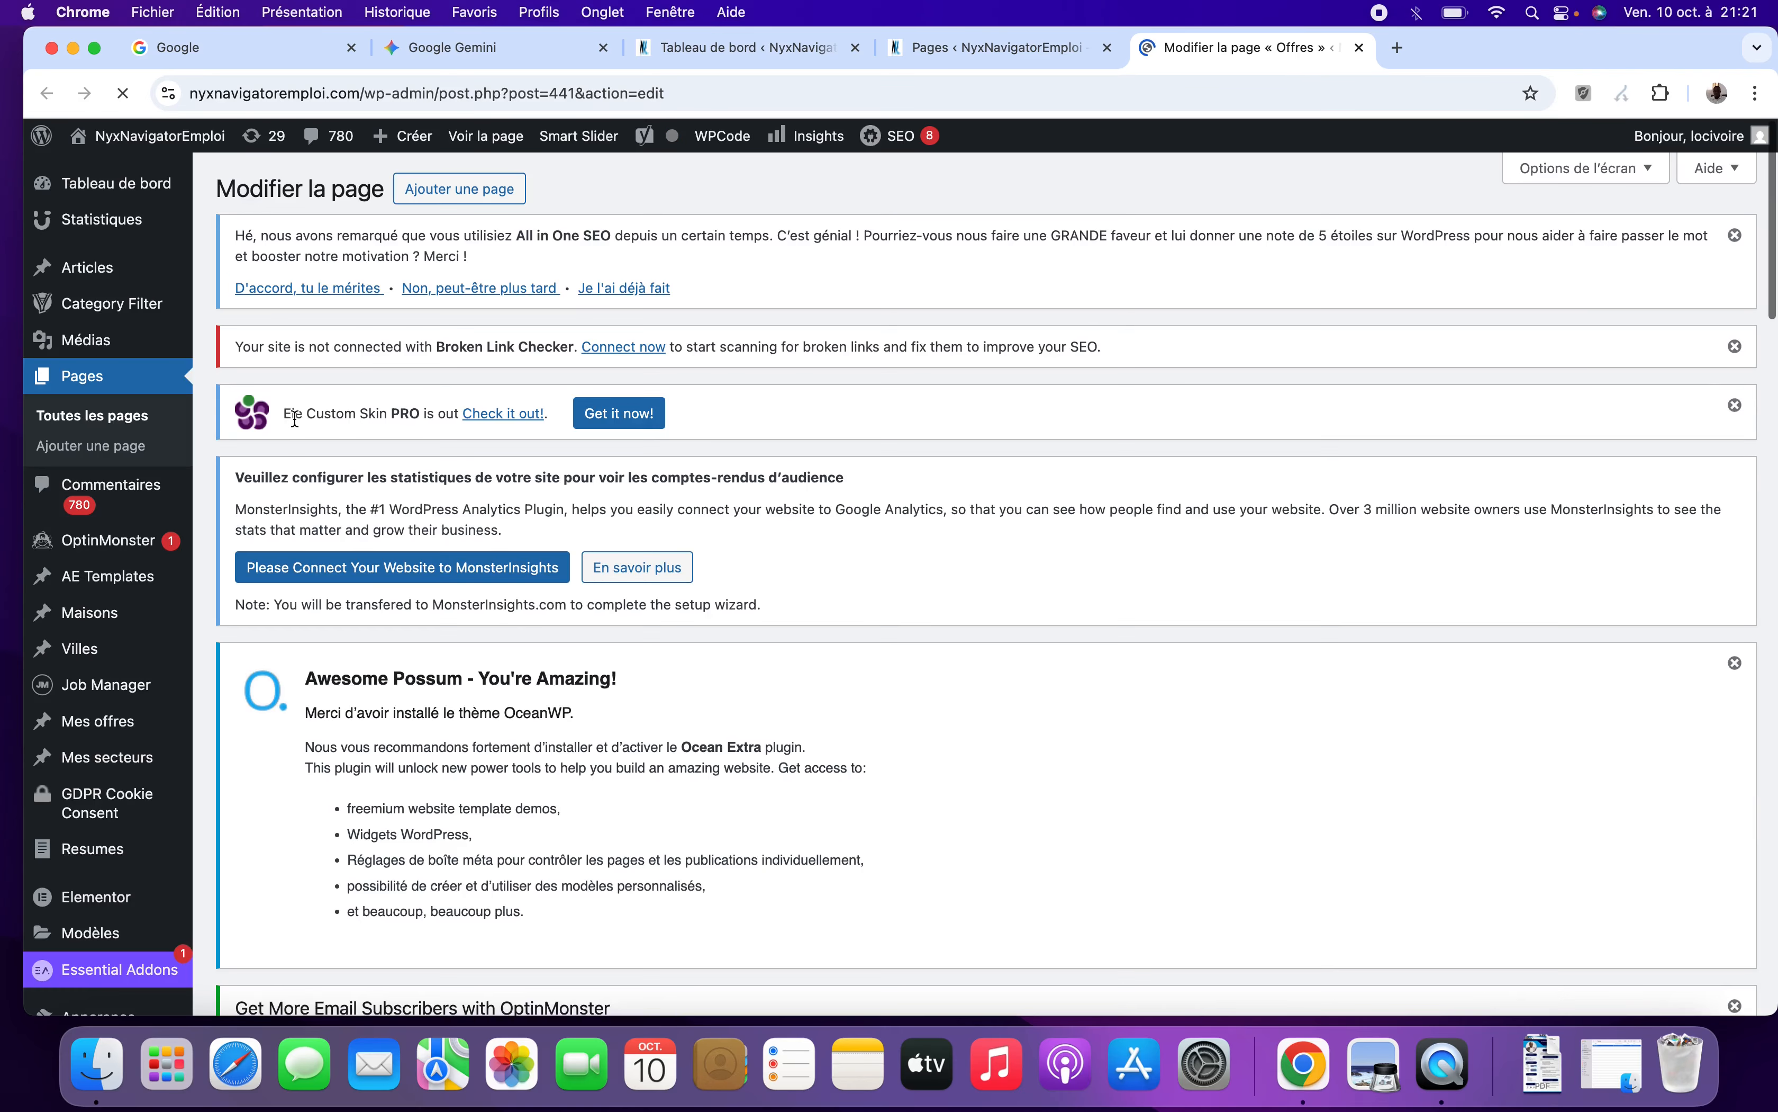
scroll(443, 442, "down", 3)
scroll(443, 442, "down", 8)
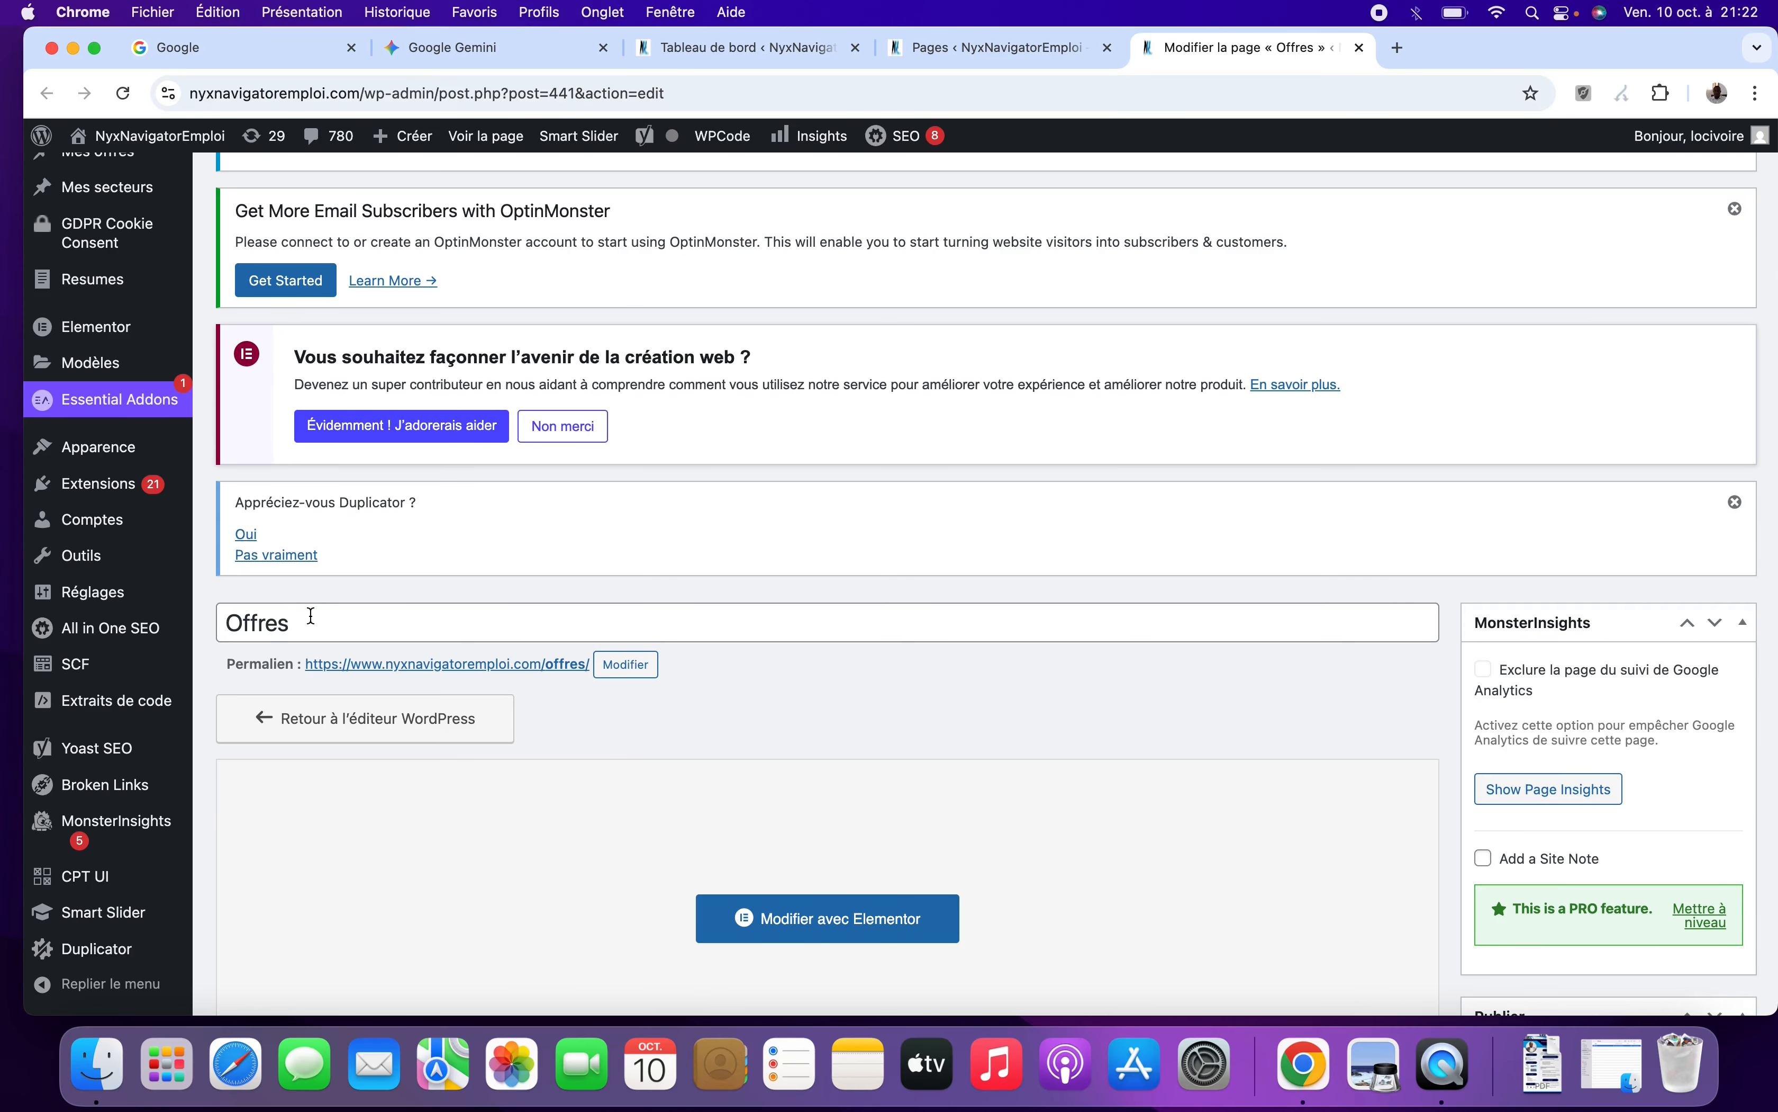
scroll(307, 614, "down", 2)
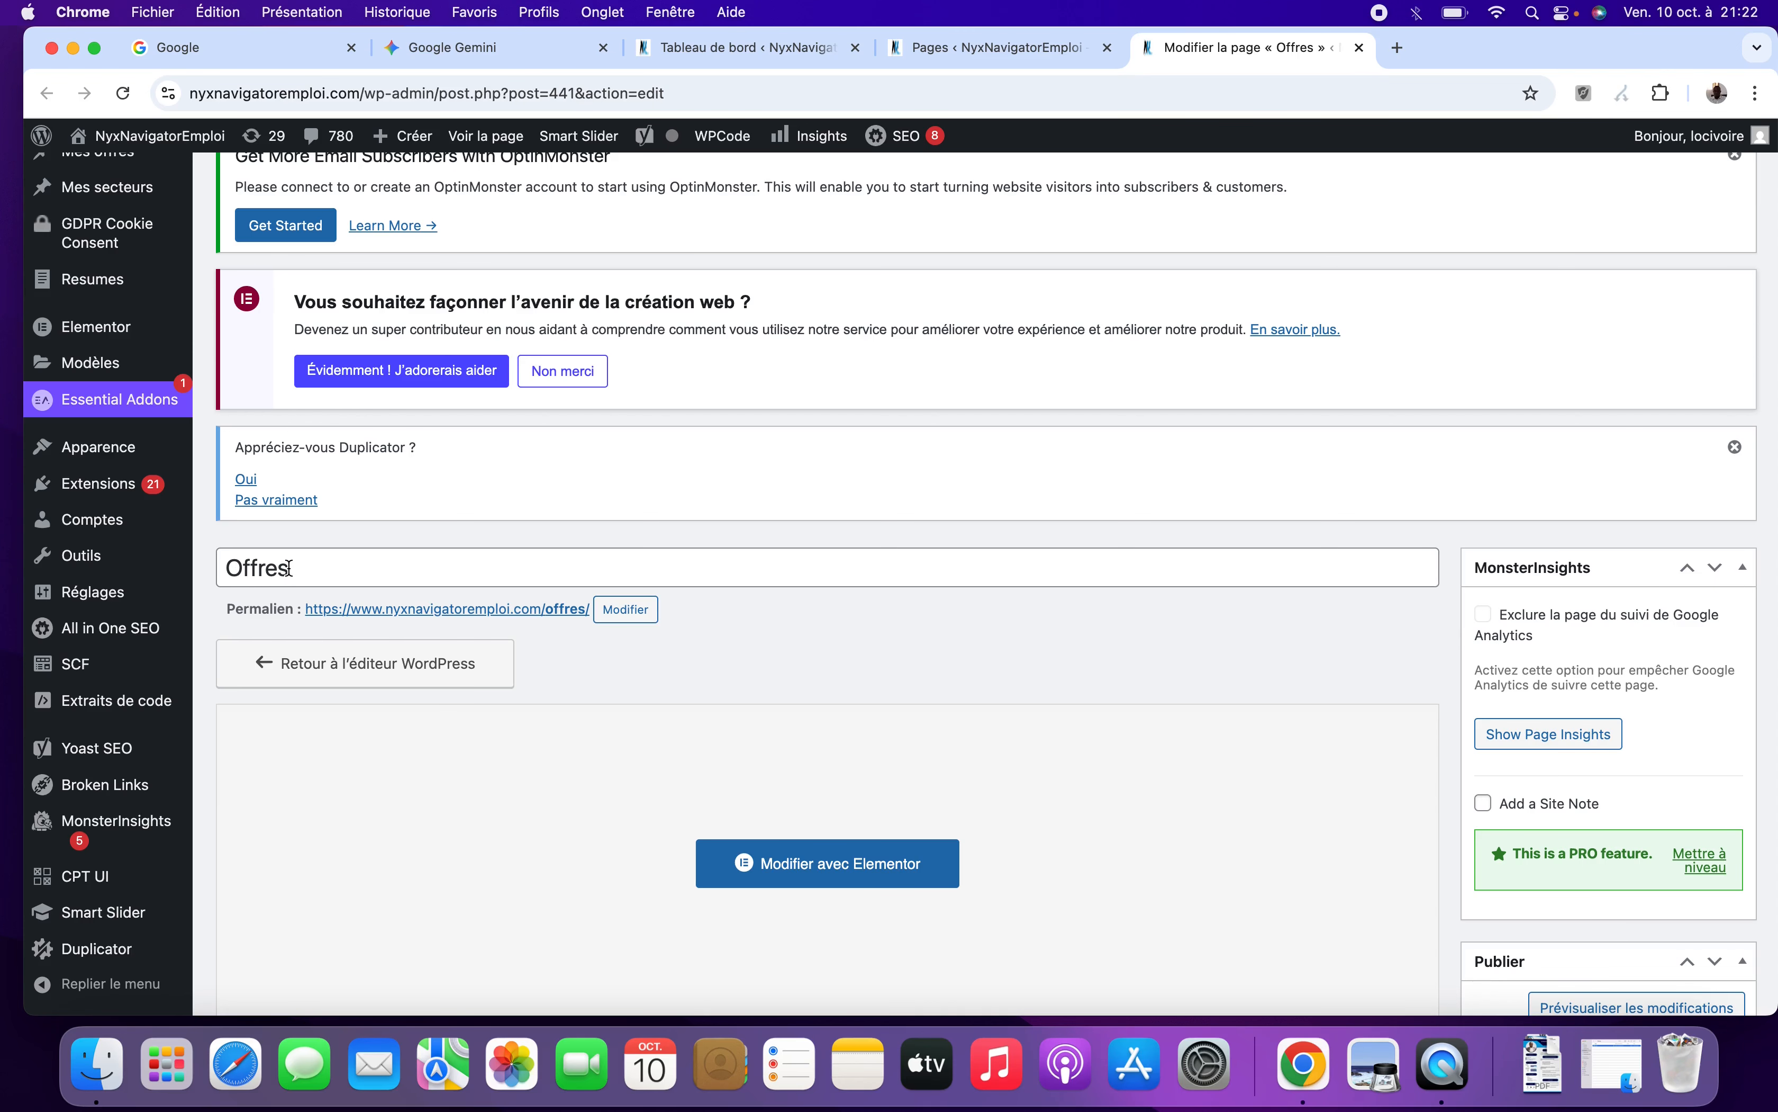
scroll(399, 536, "down", 2)
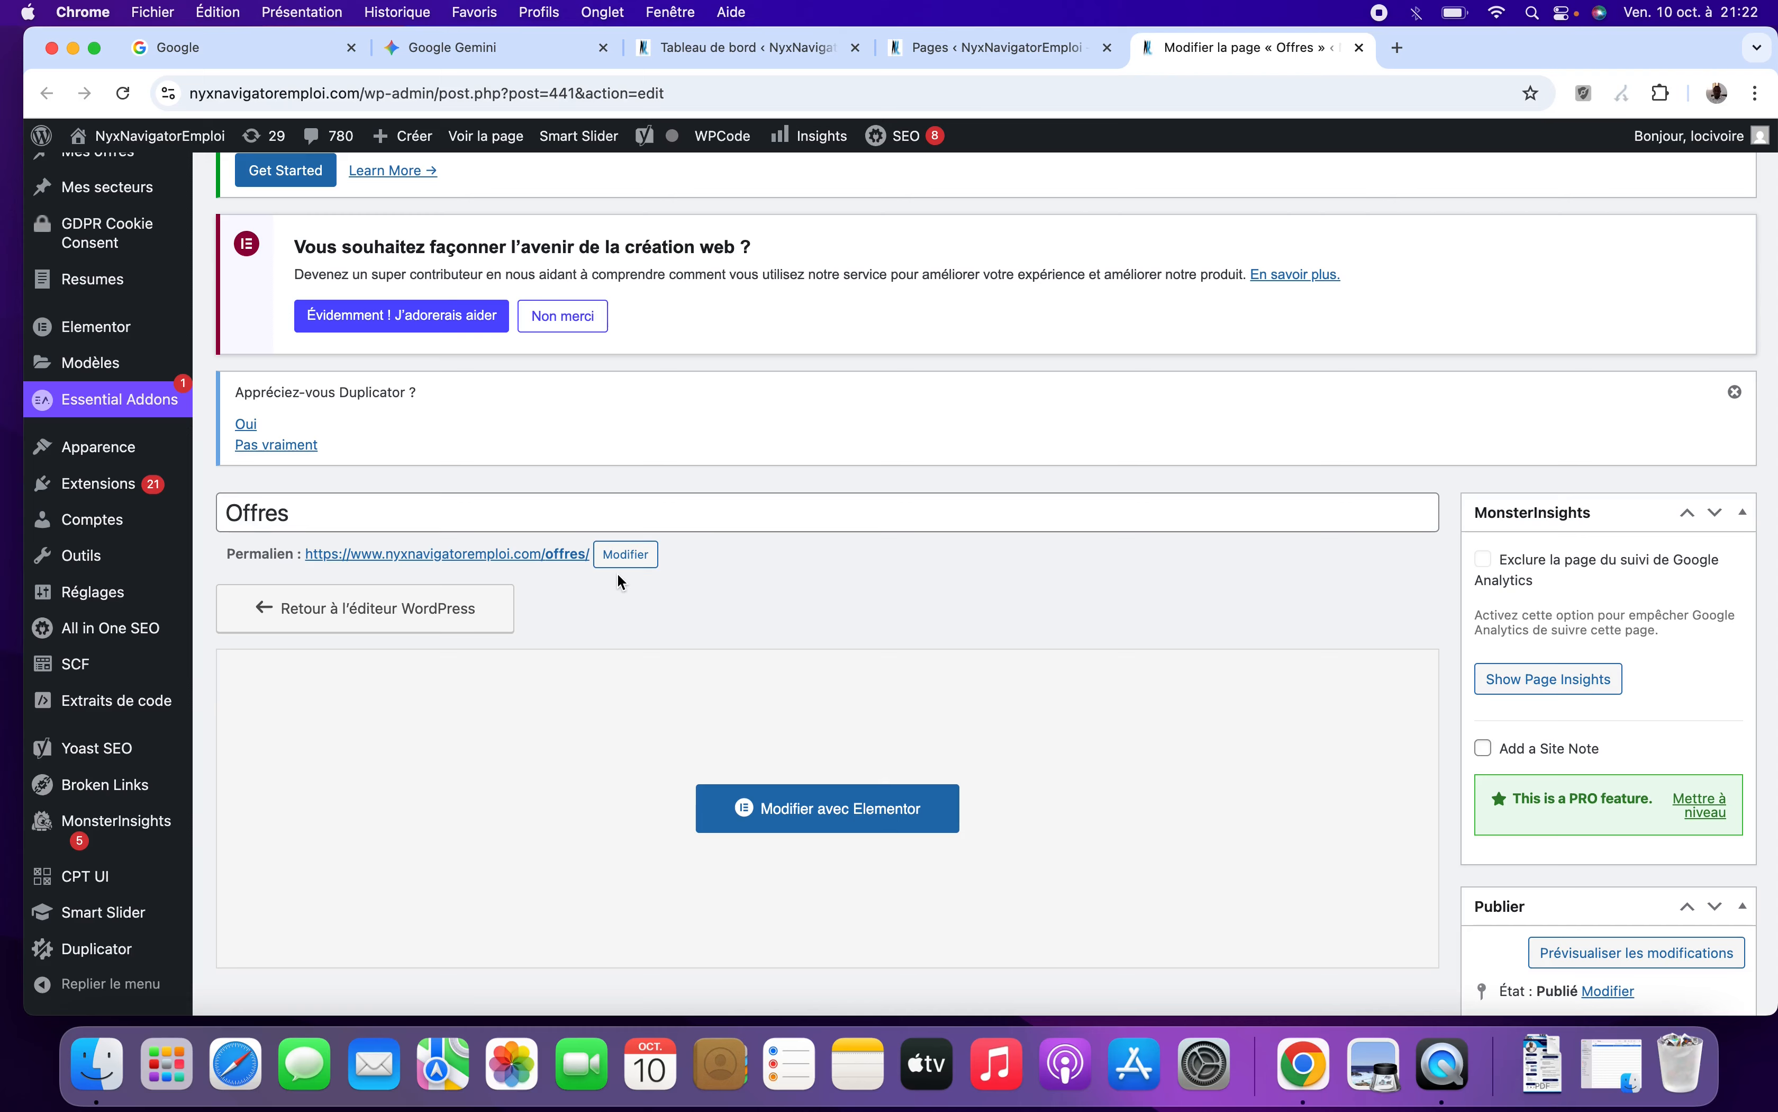
Step: Examine the SERP preview, page title and meta description in the AIOSEO settings, comparing them with the page title
scroll(619, 574, "down", 3)
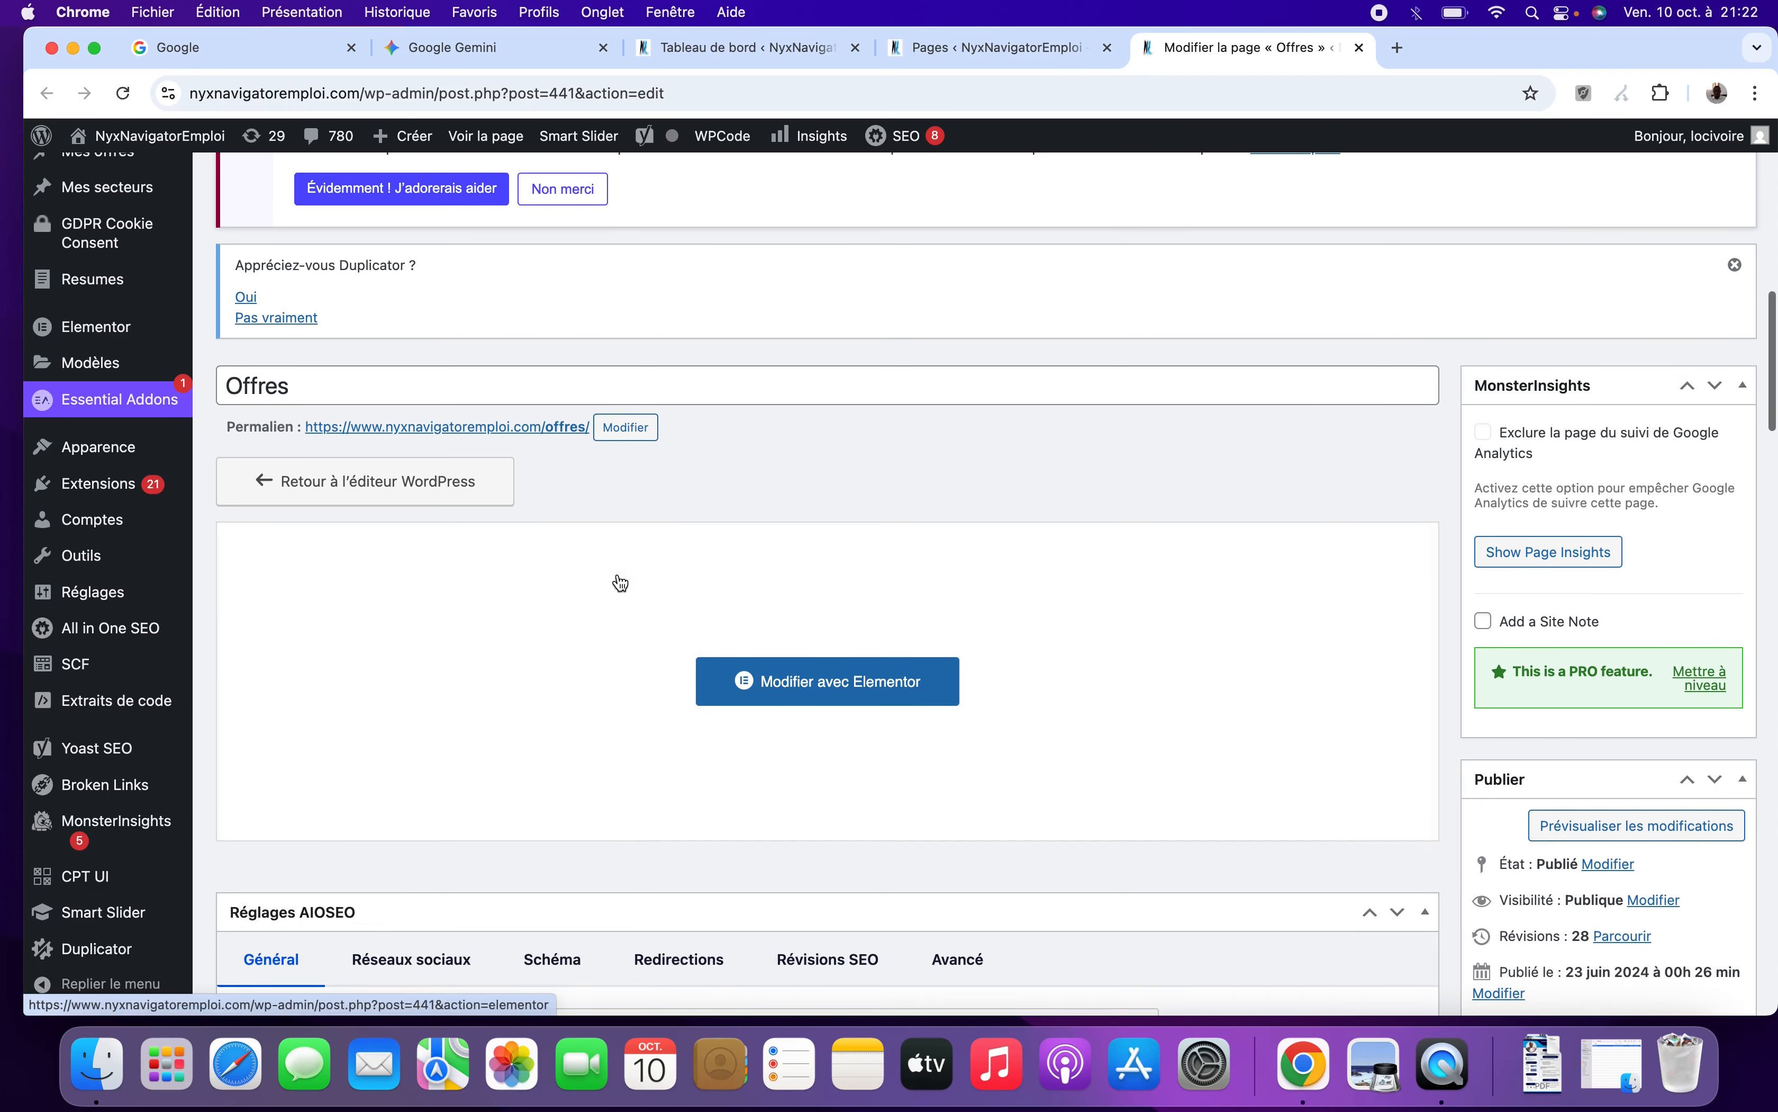
scroll(620, 583, "down", 5)
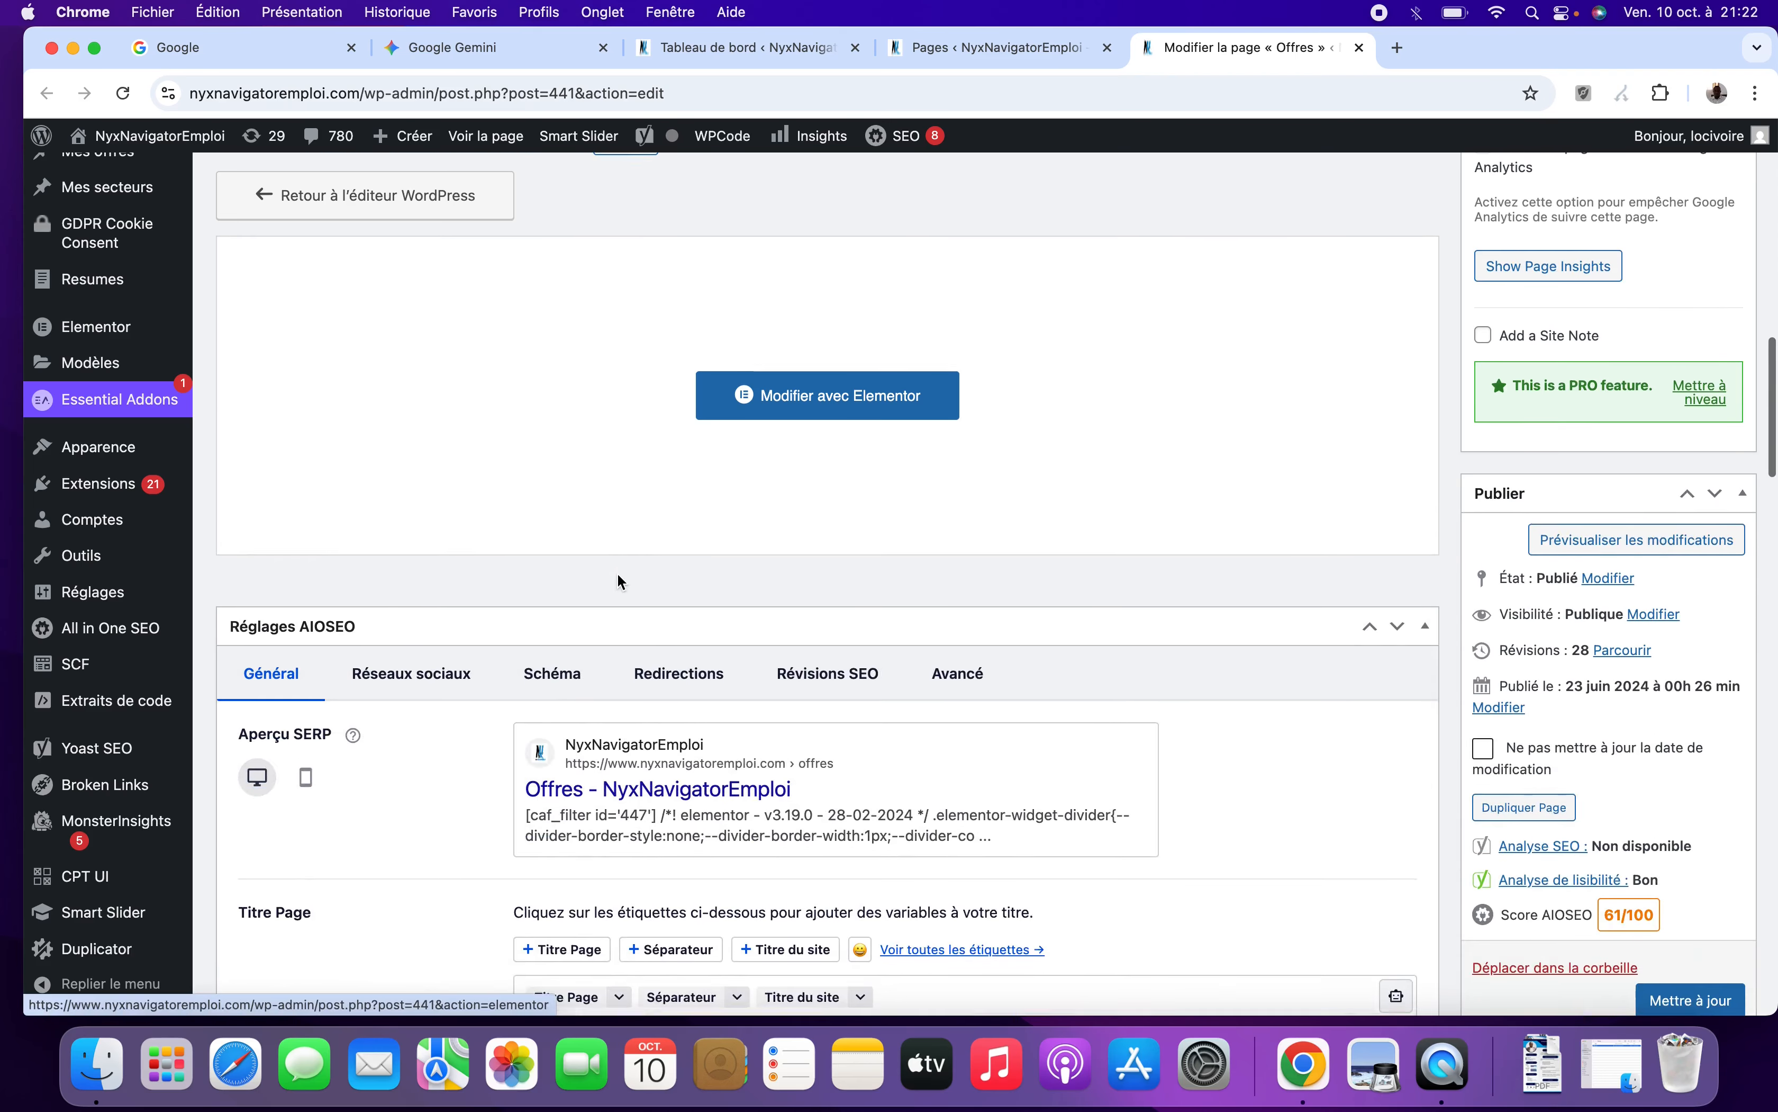
scroll(618, 579, "down", 3)
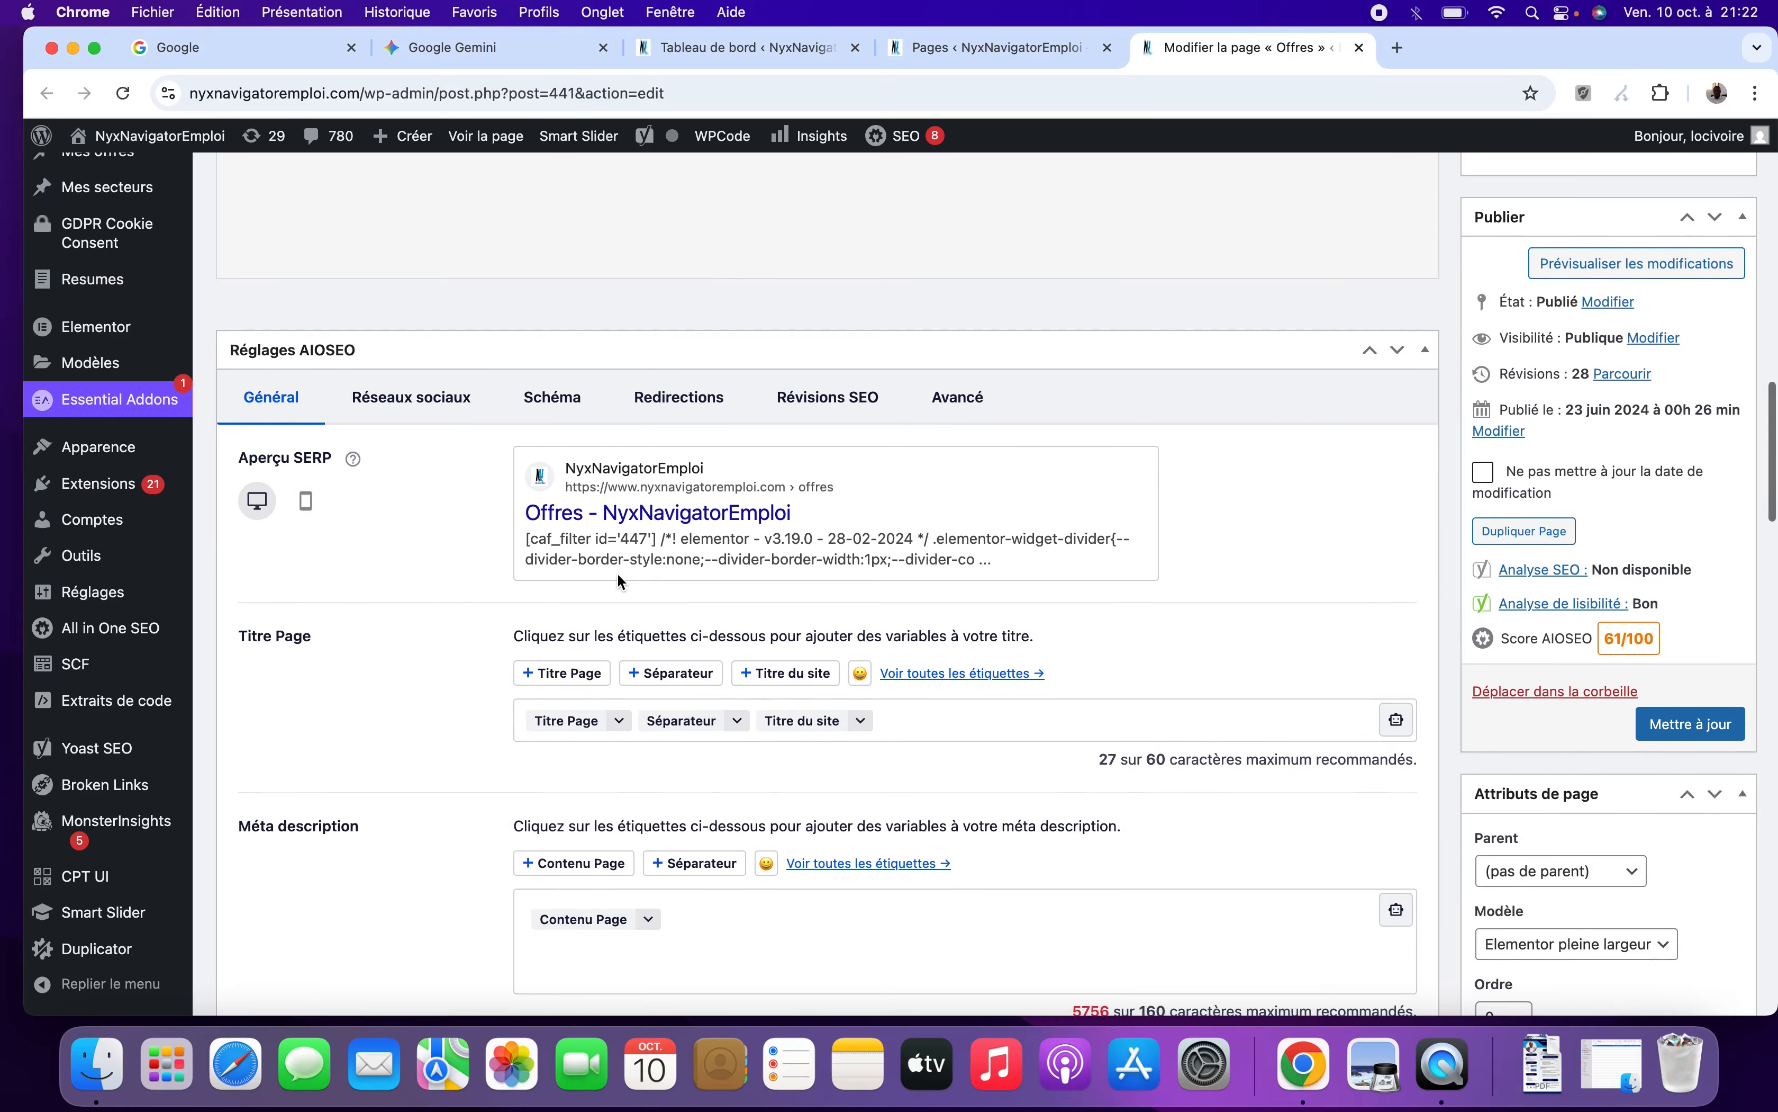
scroll(618, 578, "down", 2)
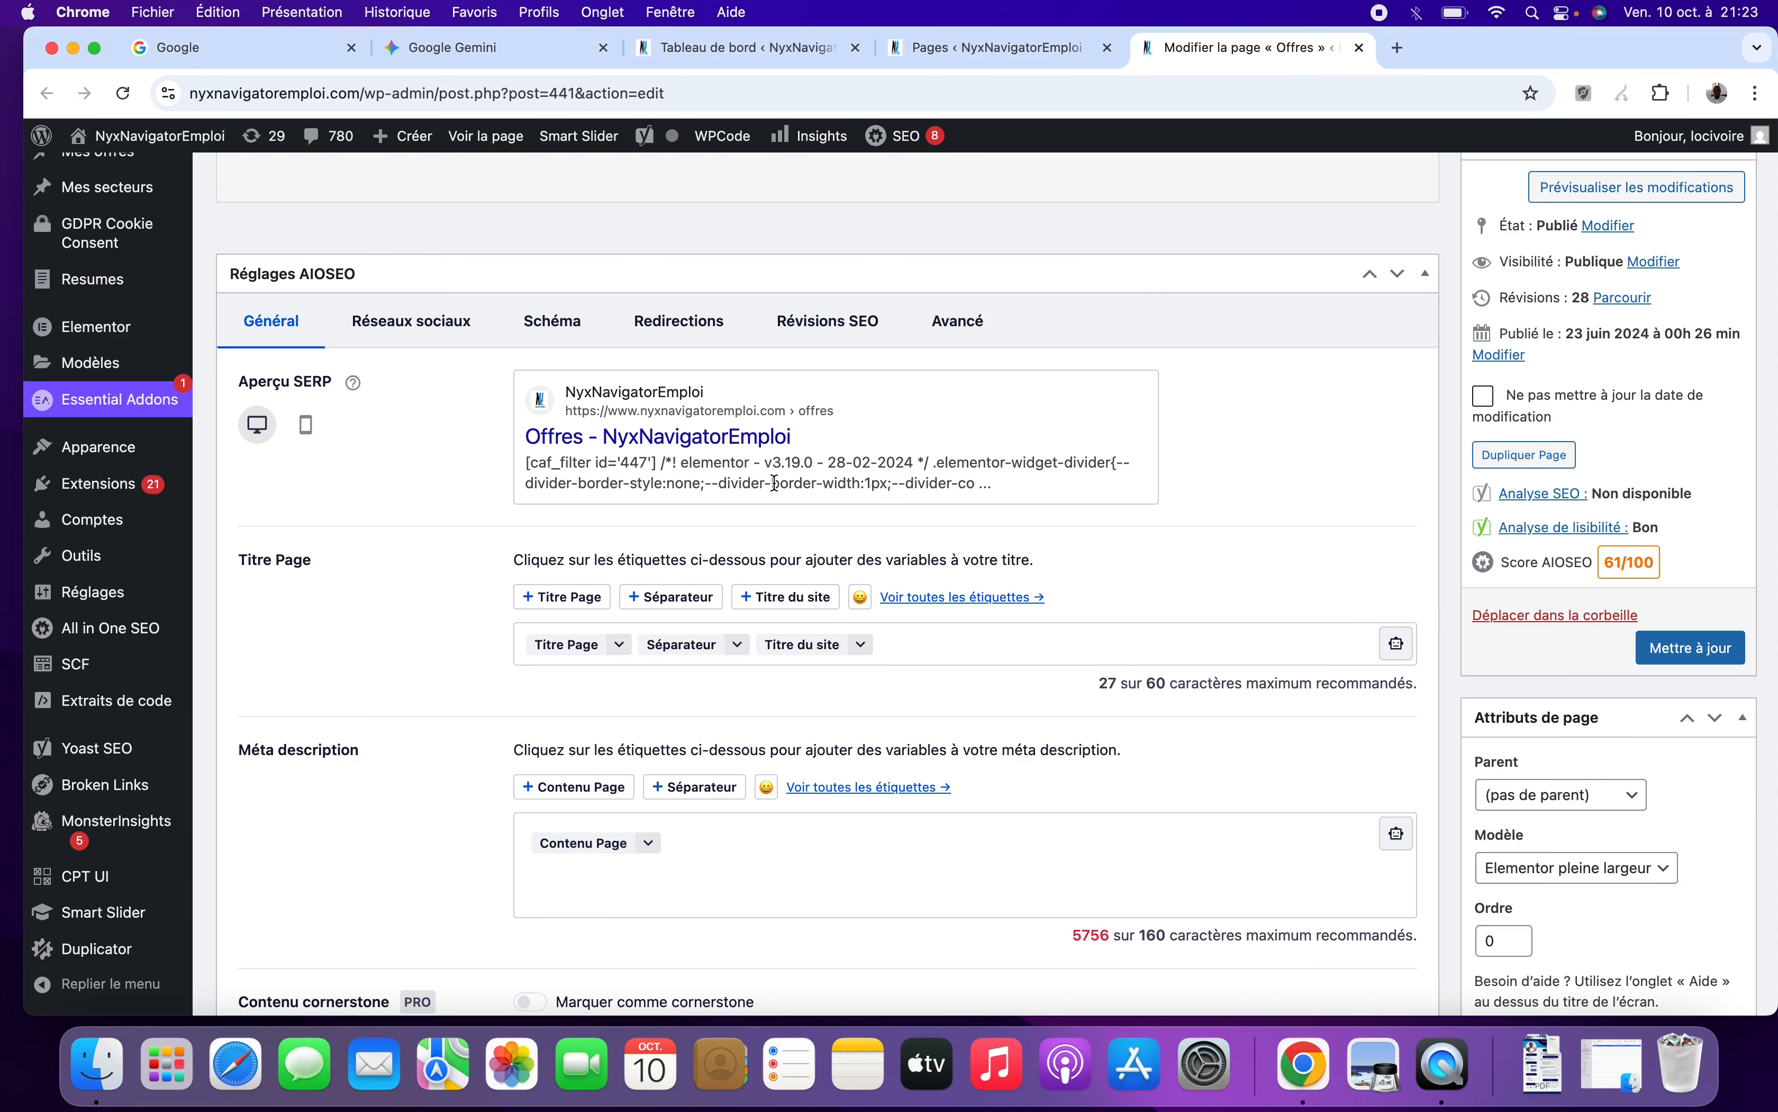
scroll(774, 483, "down", 1)
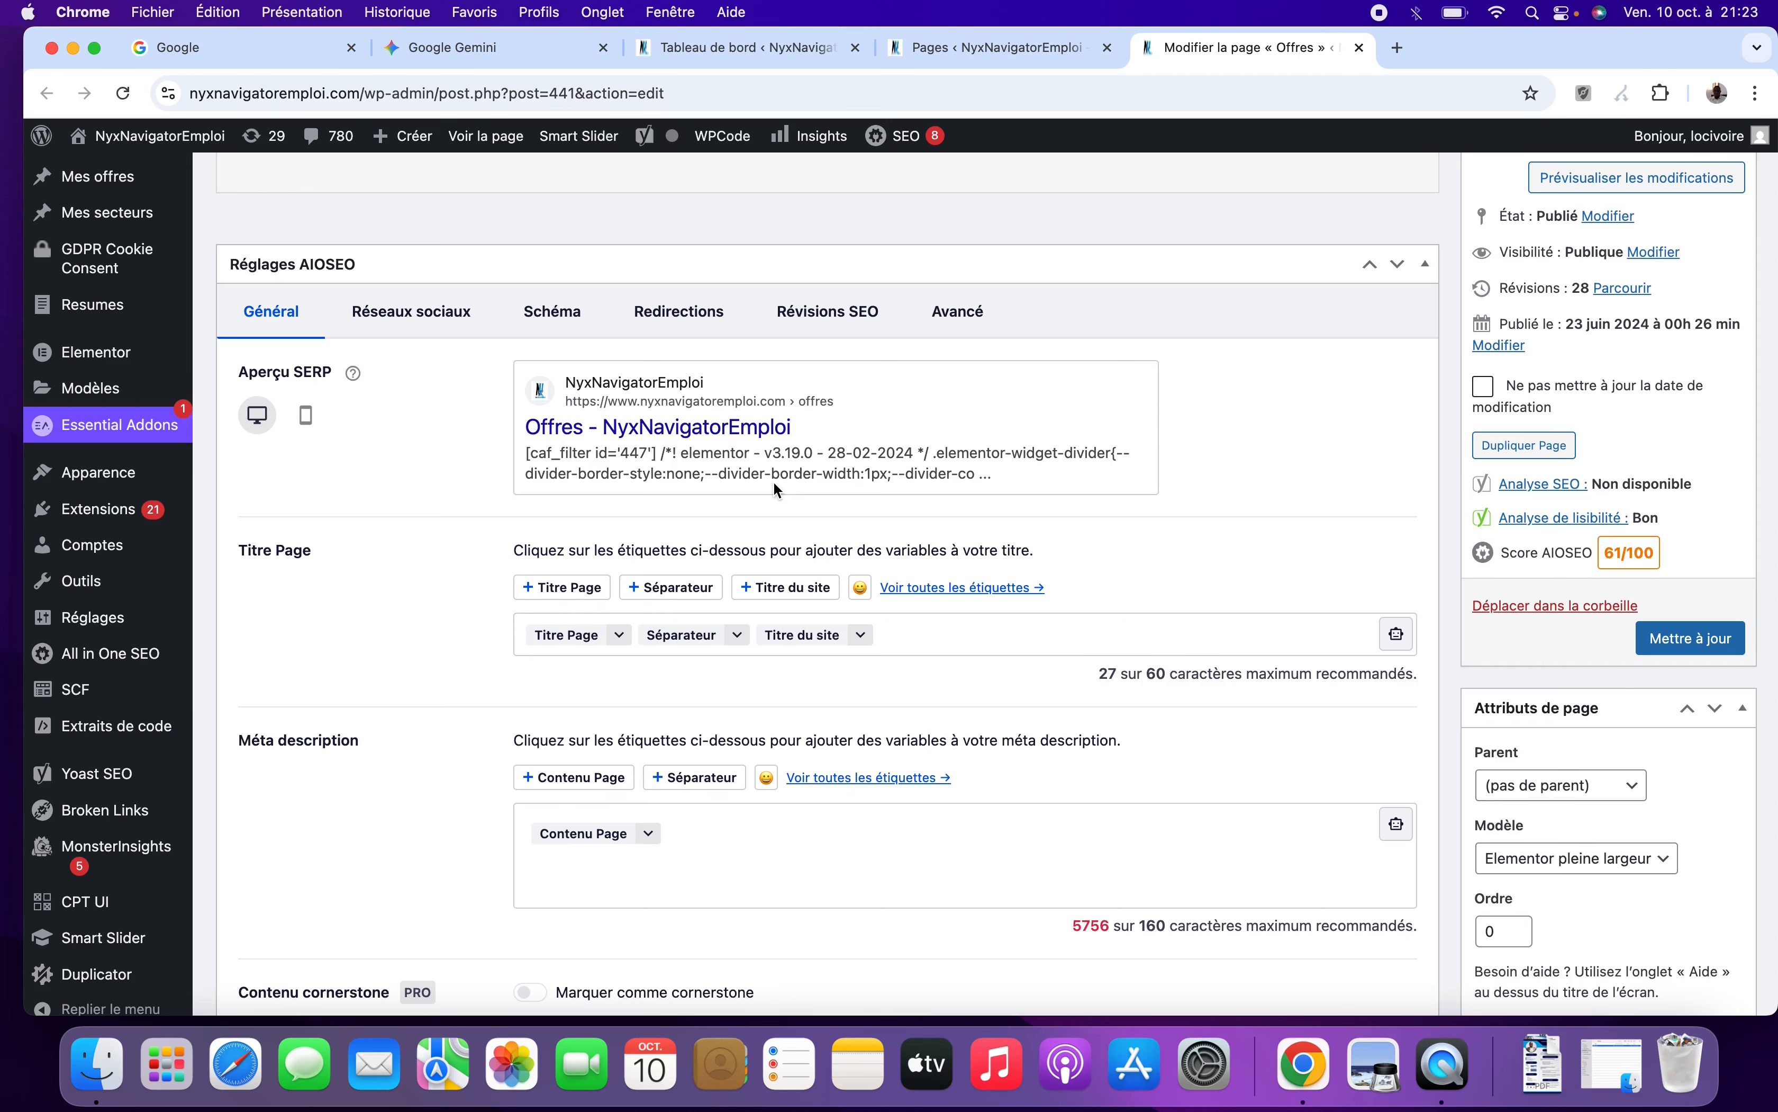
scroll(774, 486, "down", 3)
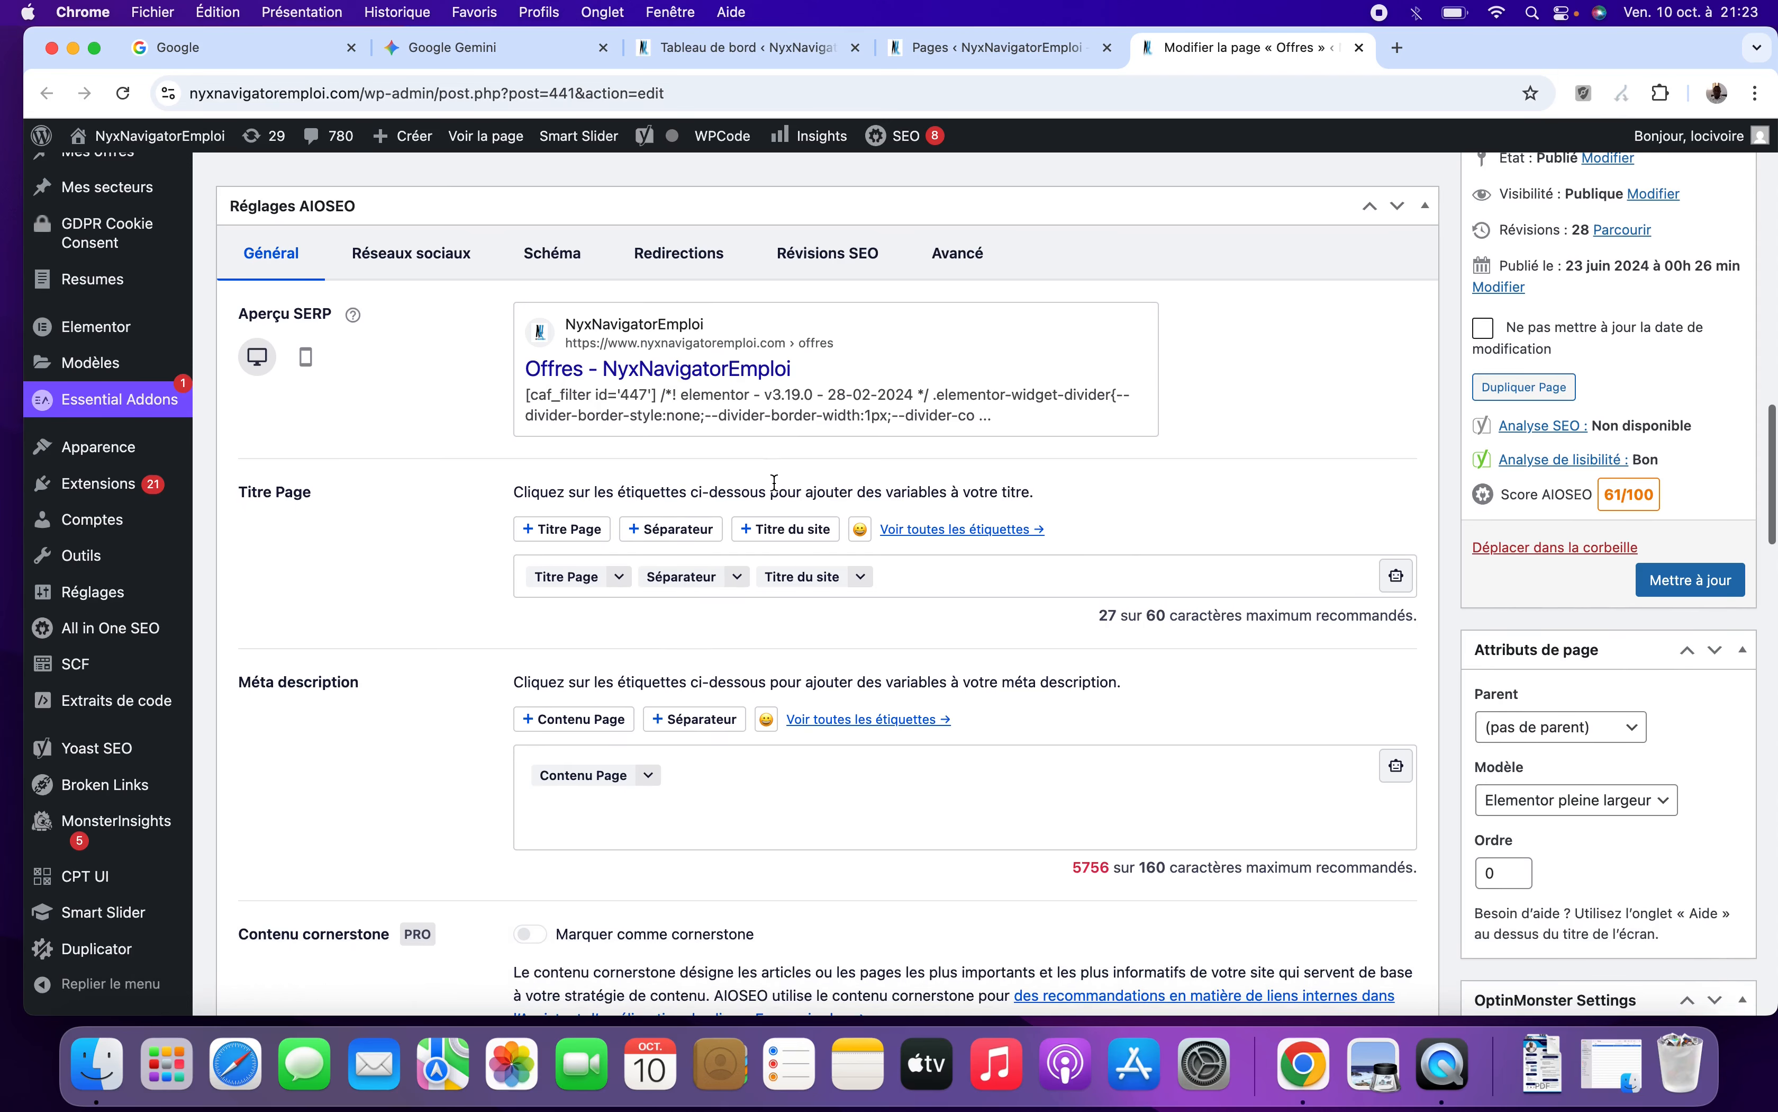
scroll(773, 483, "up", 6)
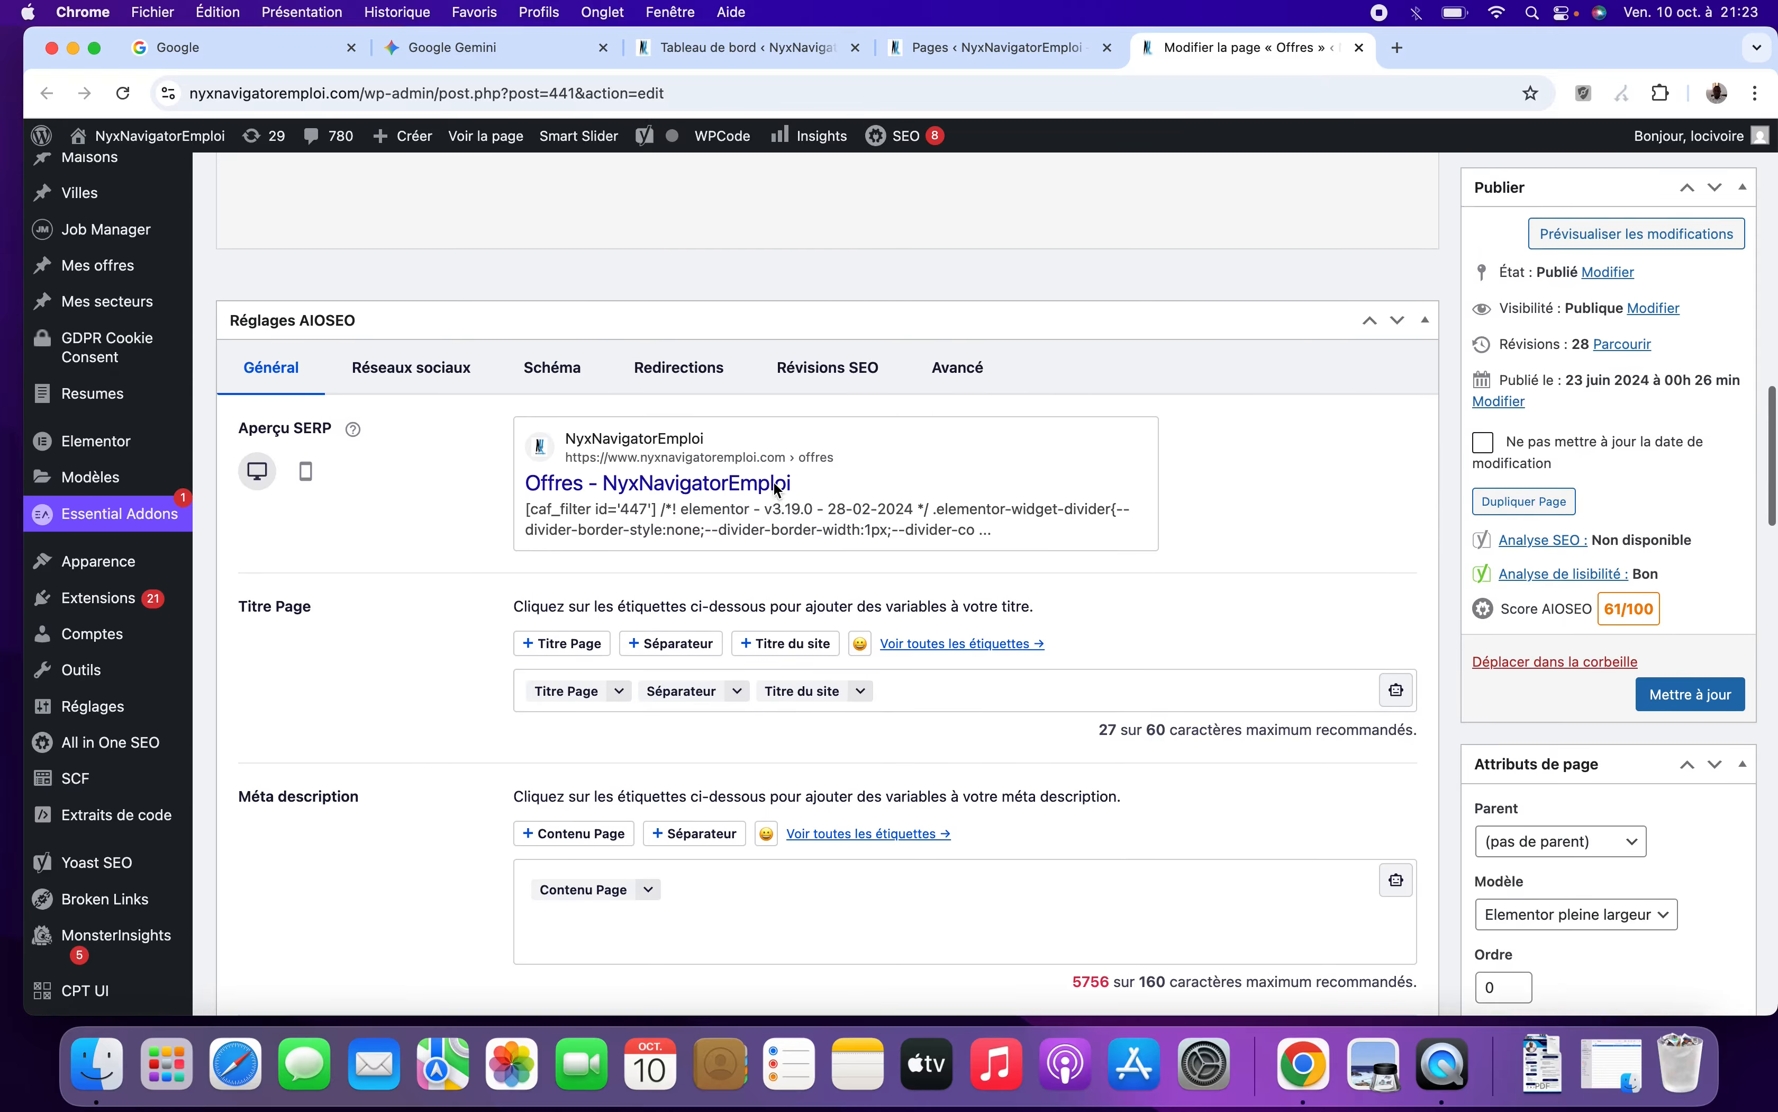
scroll(774, 487, "up", 15)
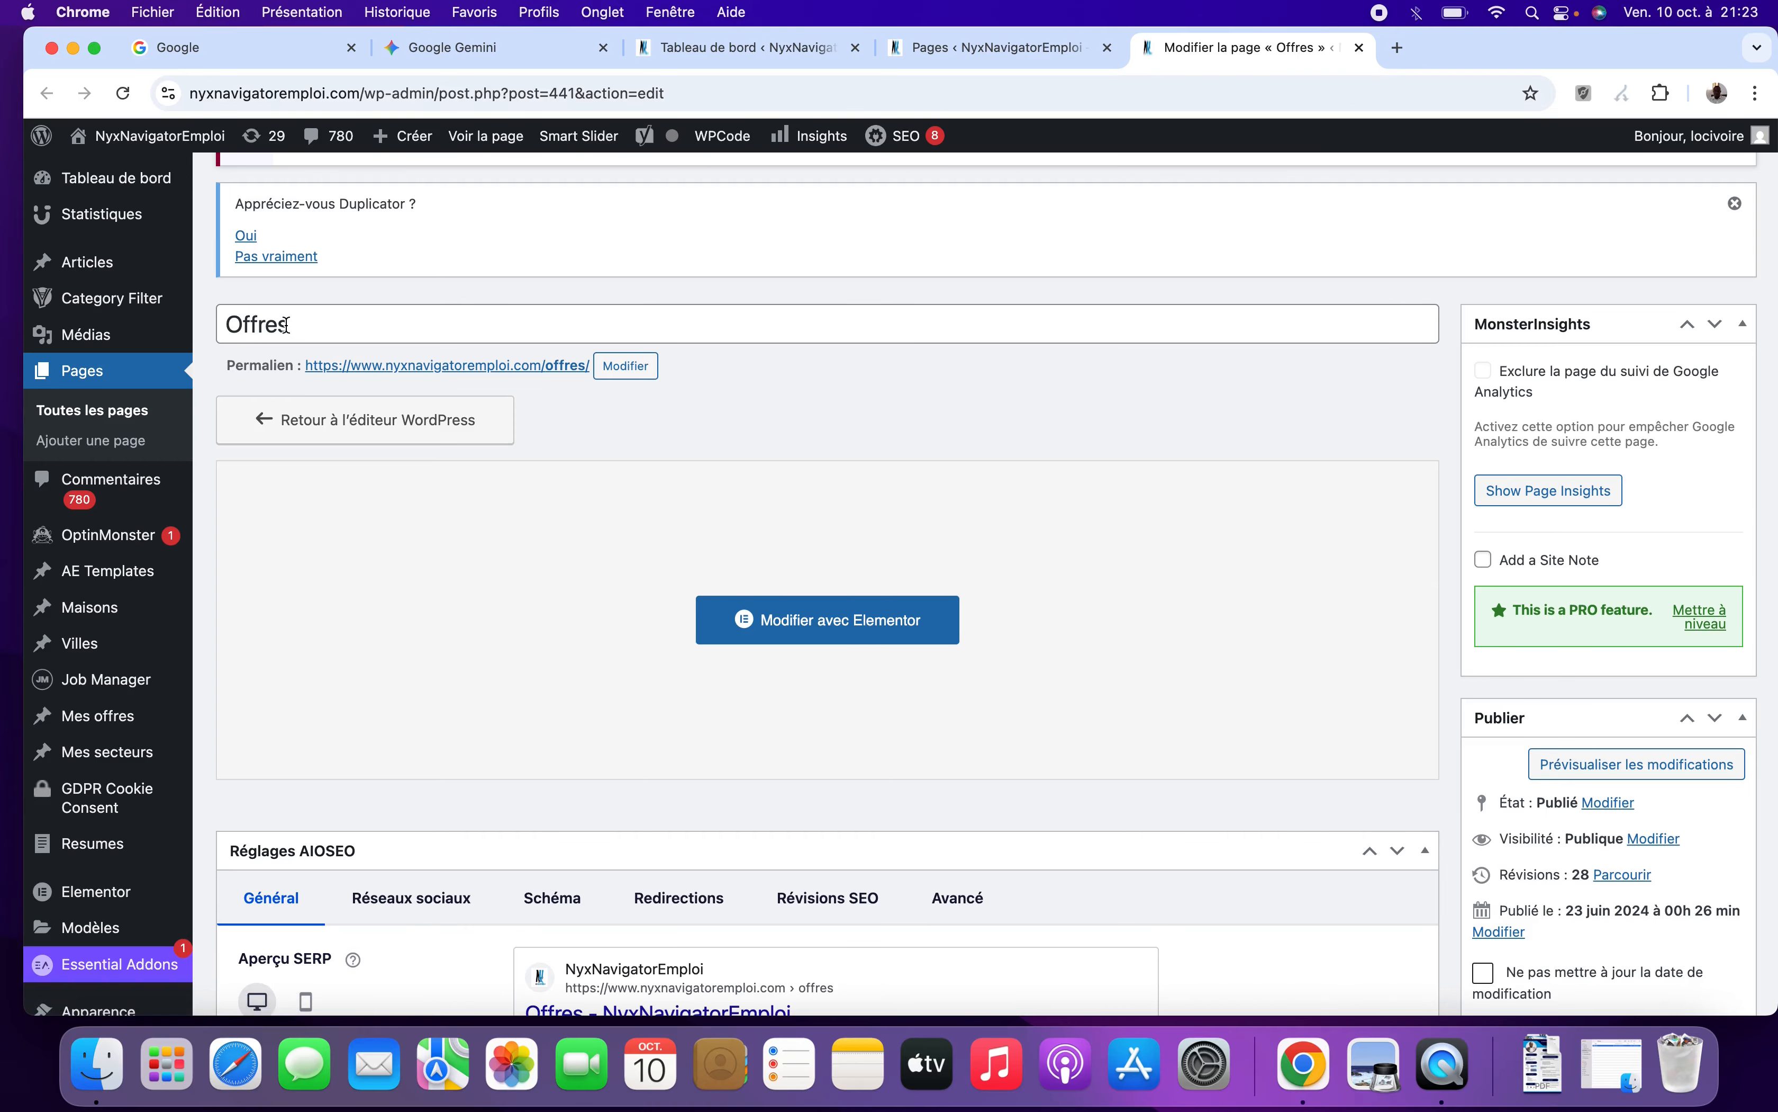
scroll(498, 544, "down", 15)
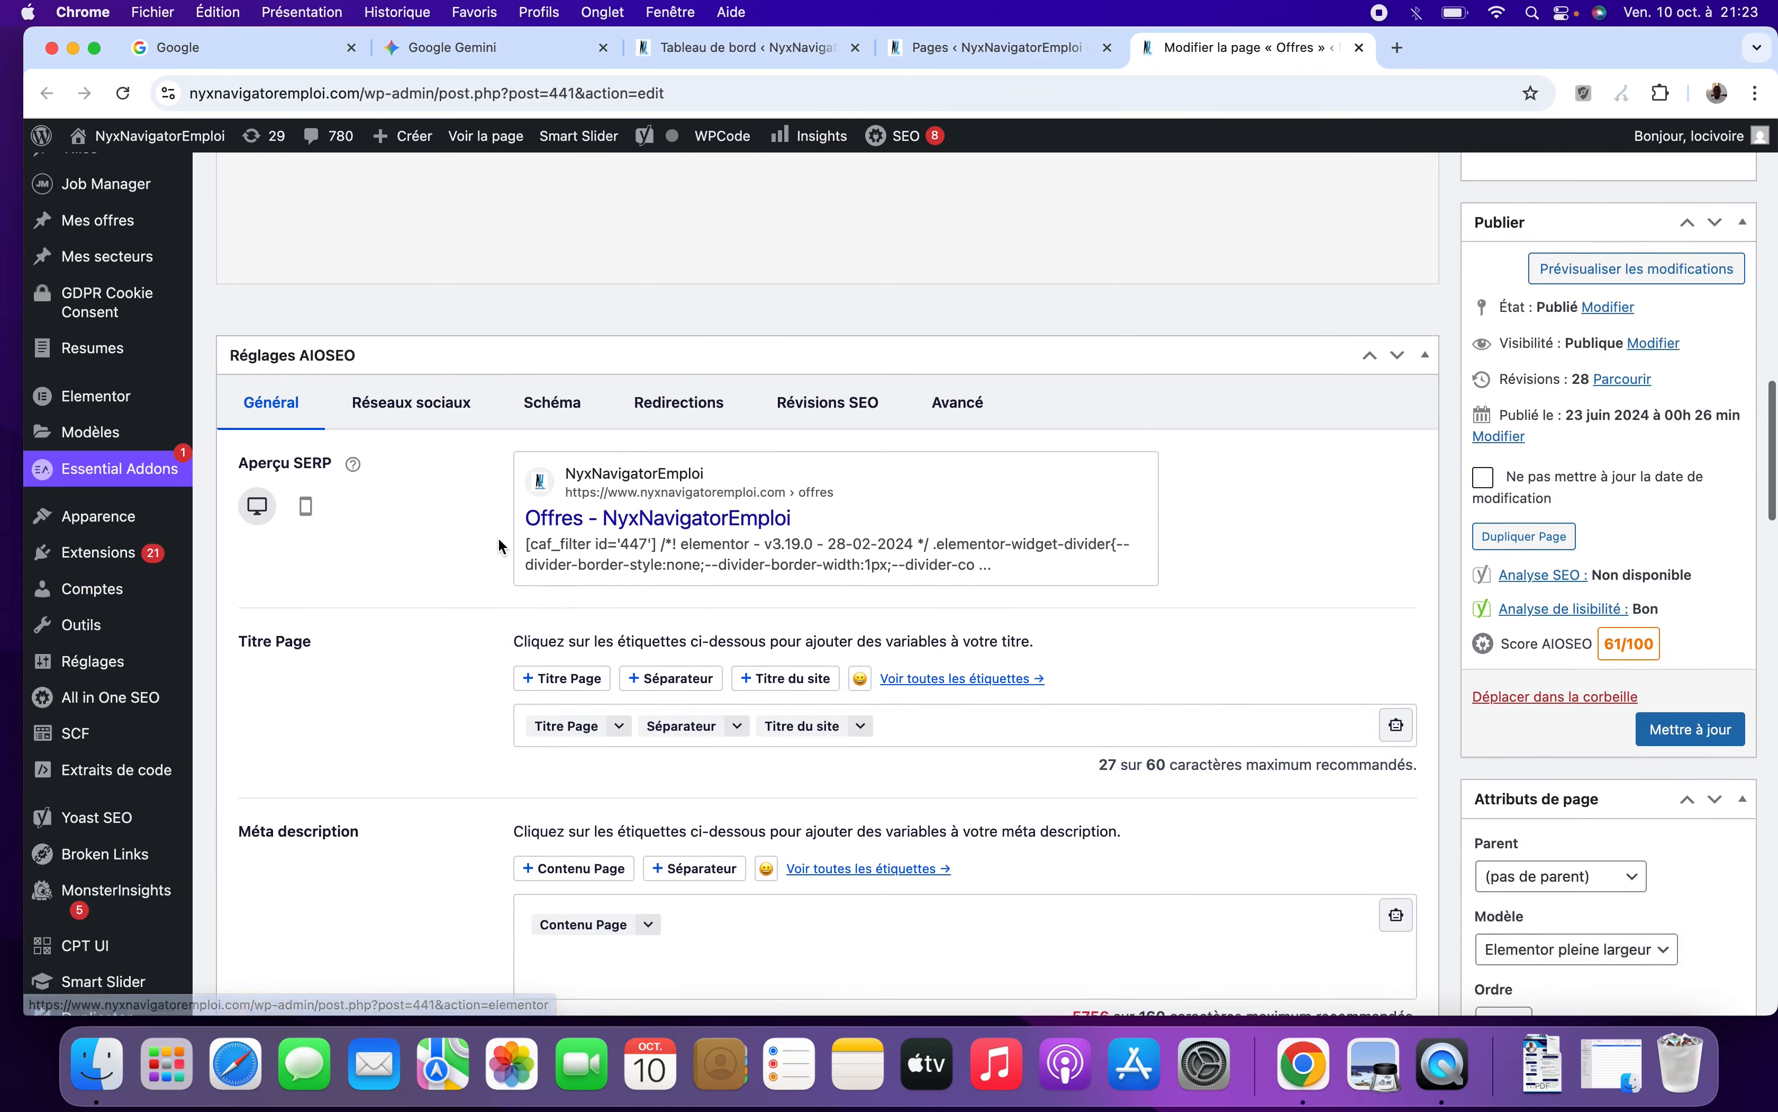
scroll(498, 545, "down", 10)
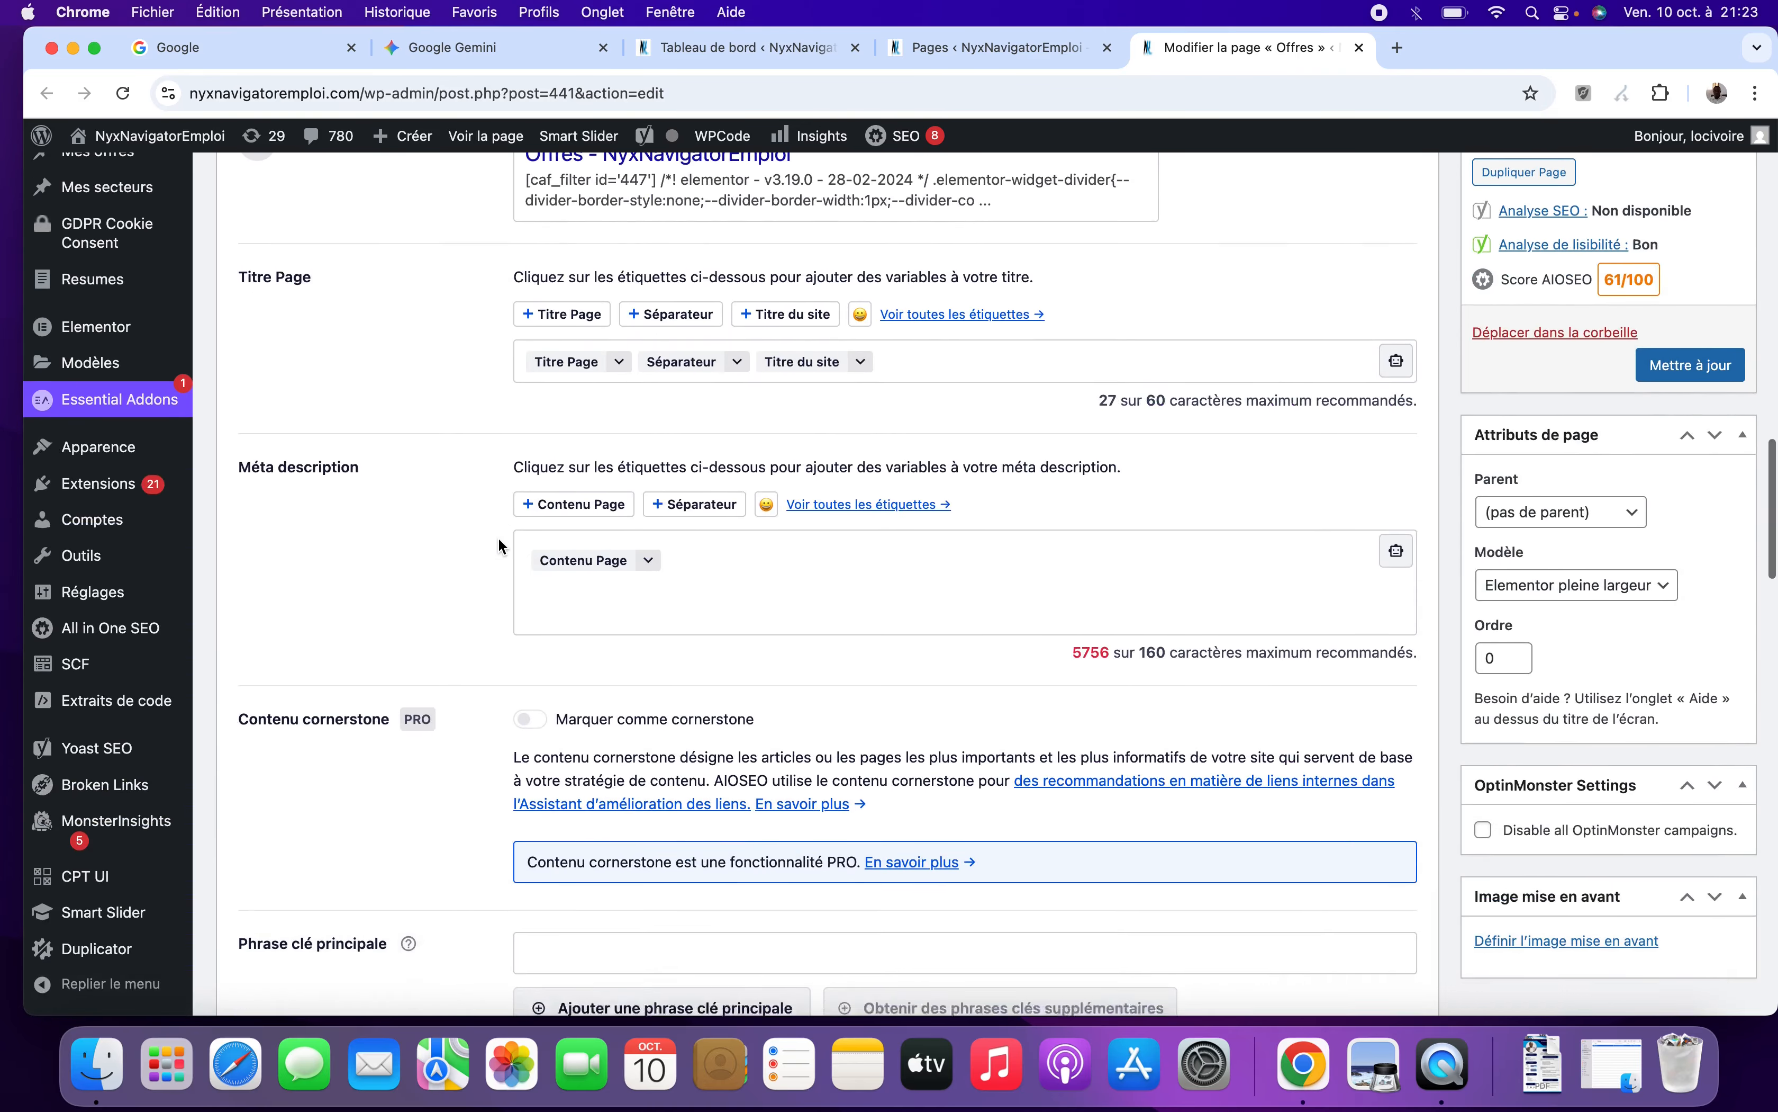
Step: Examine the Yoast SEO title, slug and meta description of the "Offres" page, and open the meta description for editing
scroll(499, 544, "down", 13)
scroll(498, 544, "down", 18)
scroll(500, 545, "down", 10)
scroll(499, 541, "down", 10)
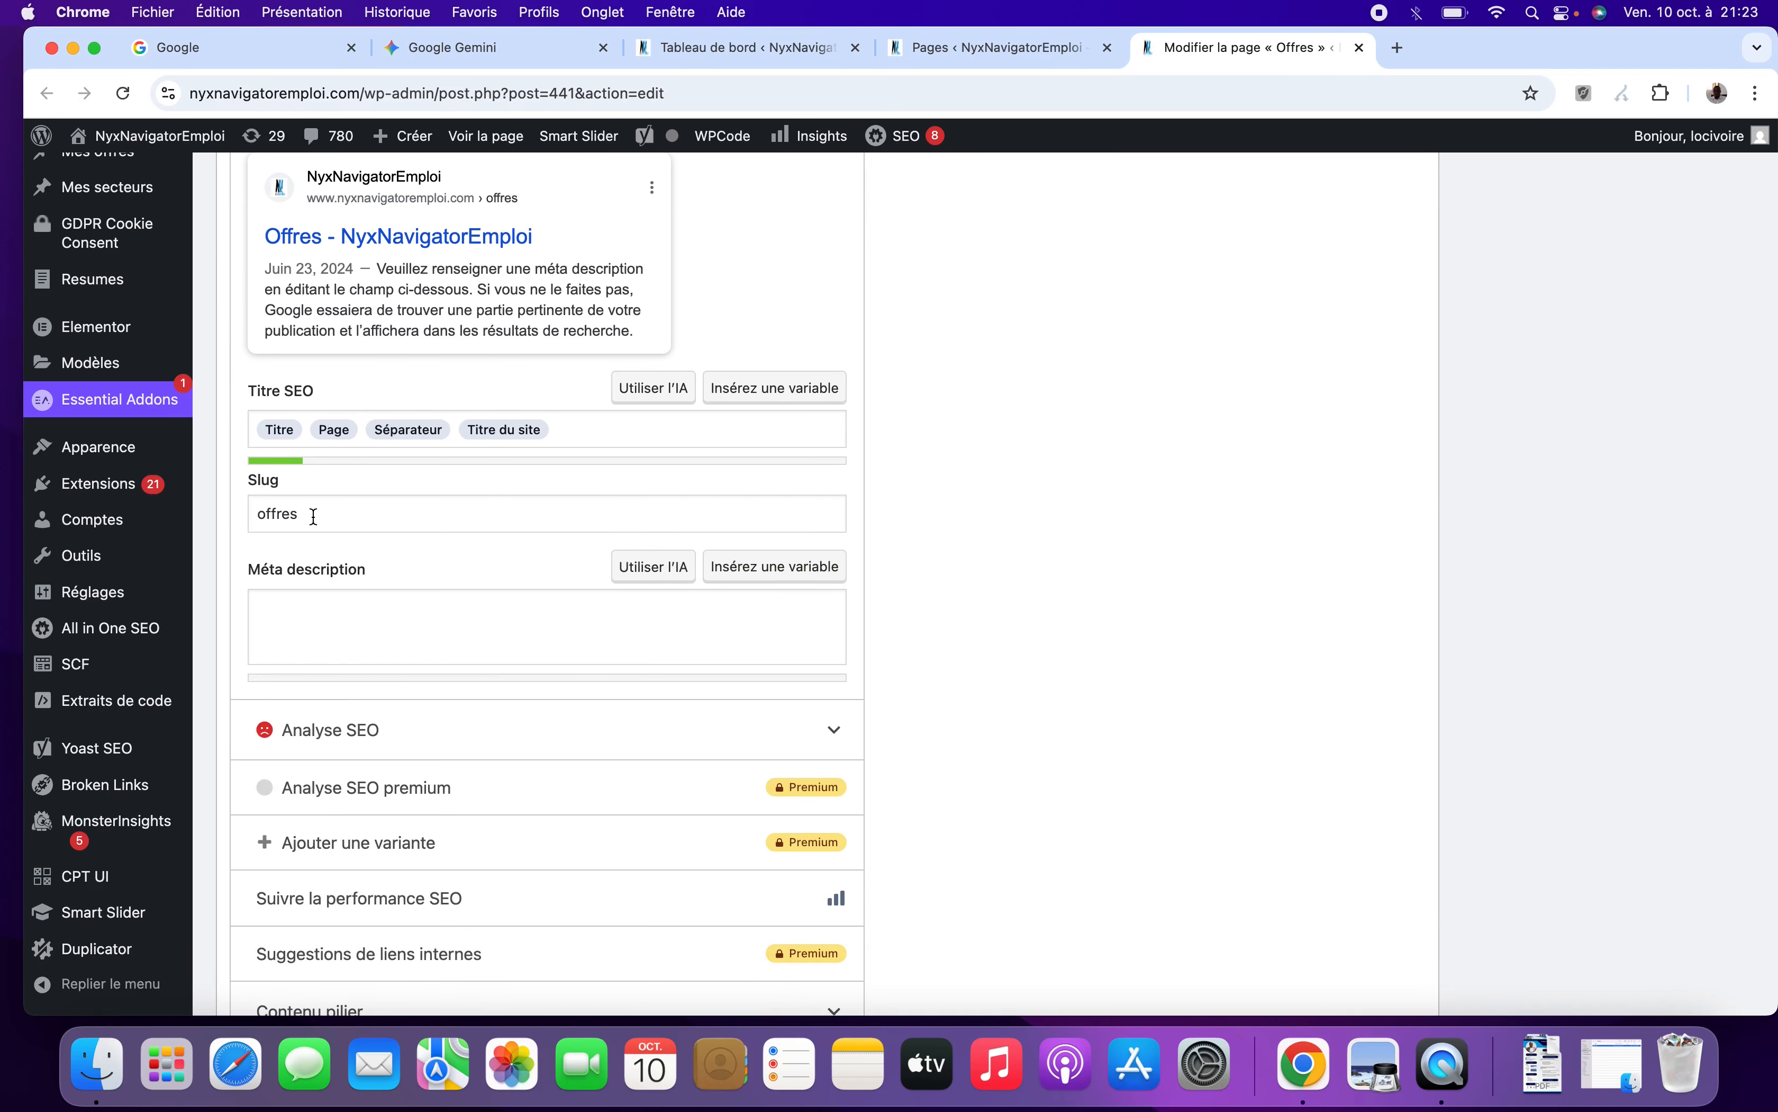
scroll(345, 516, "up", 1)
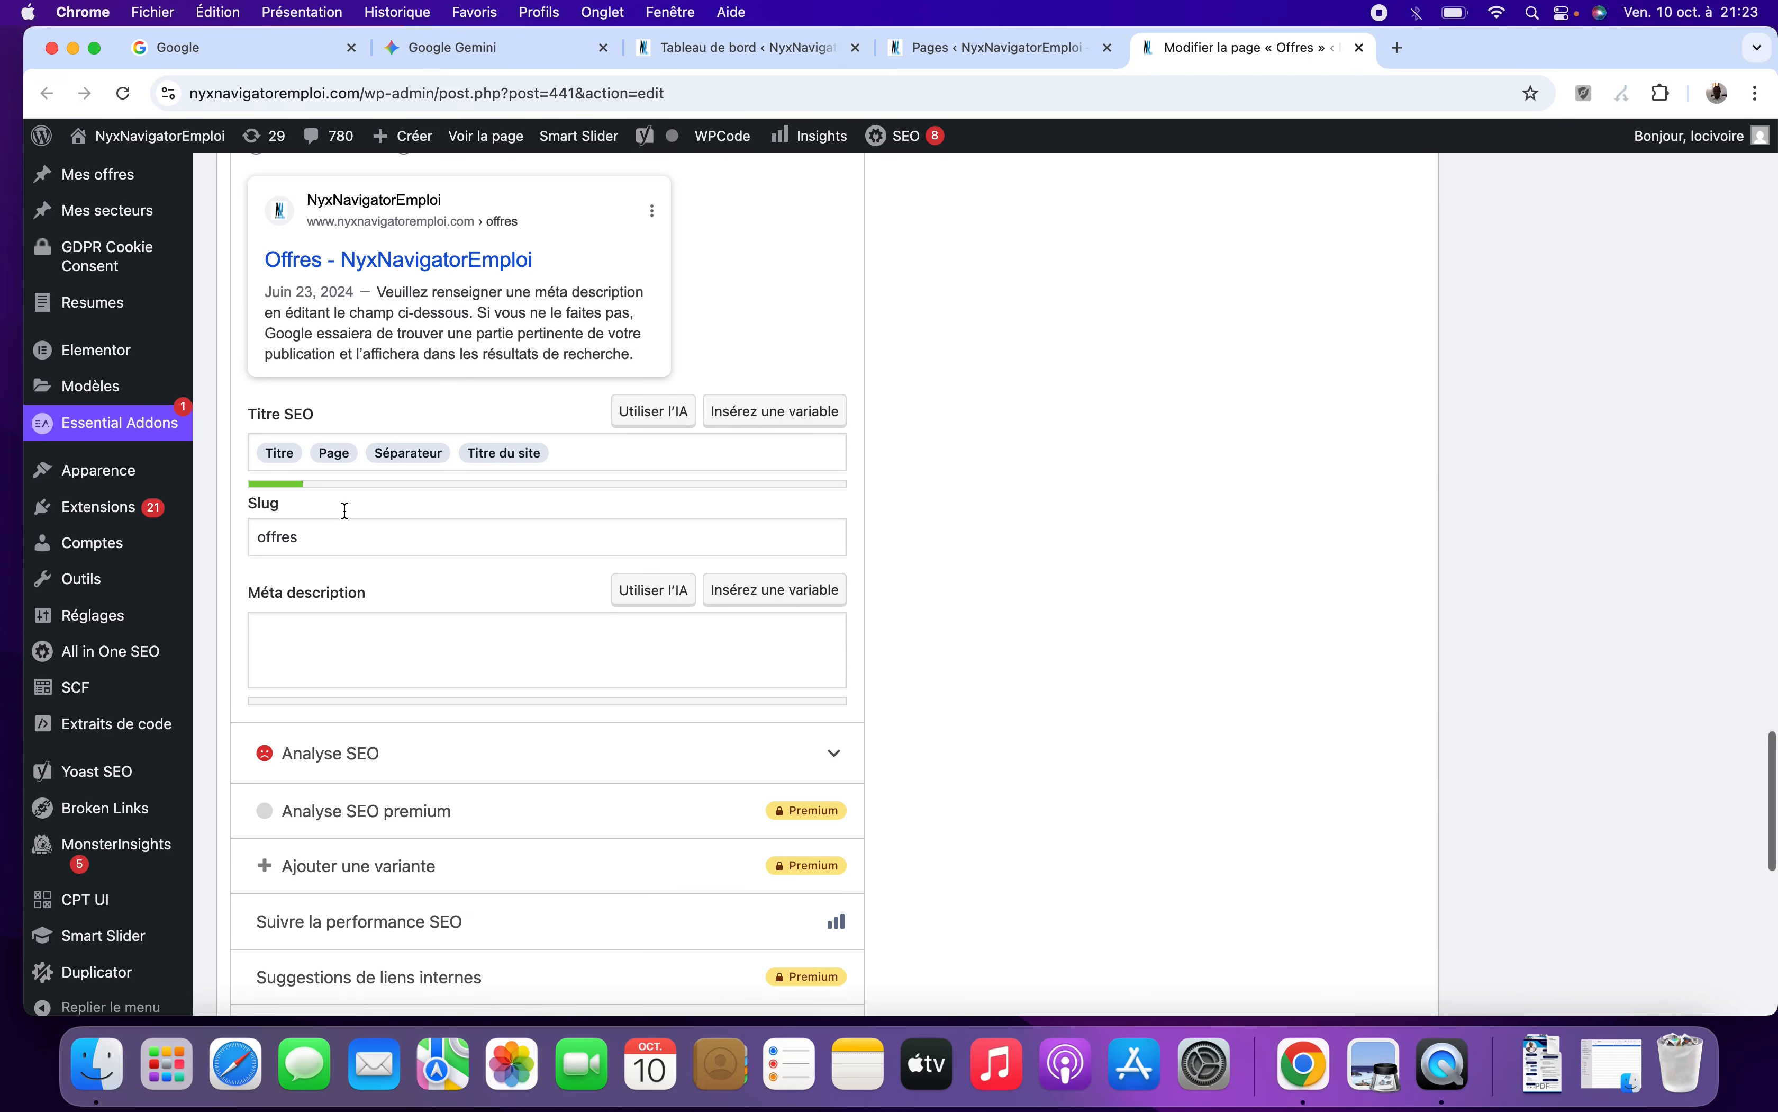
scroll(347, 519, "down", 1)
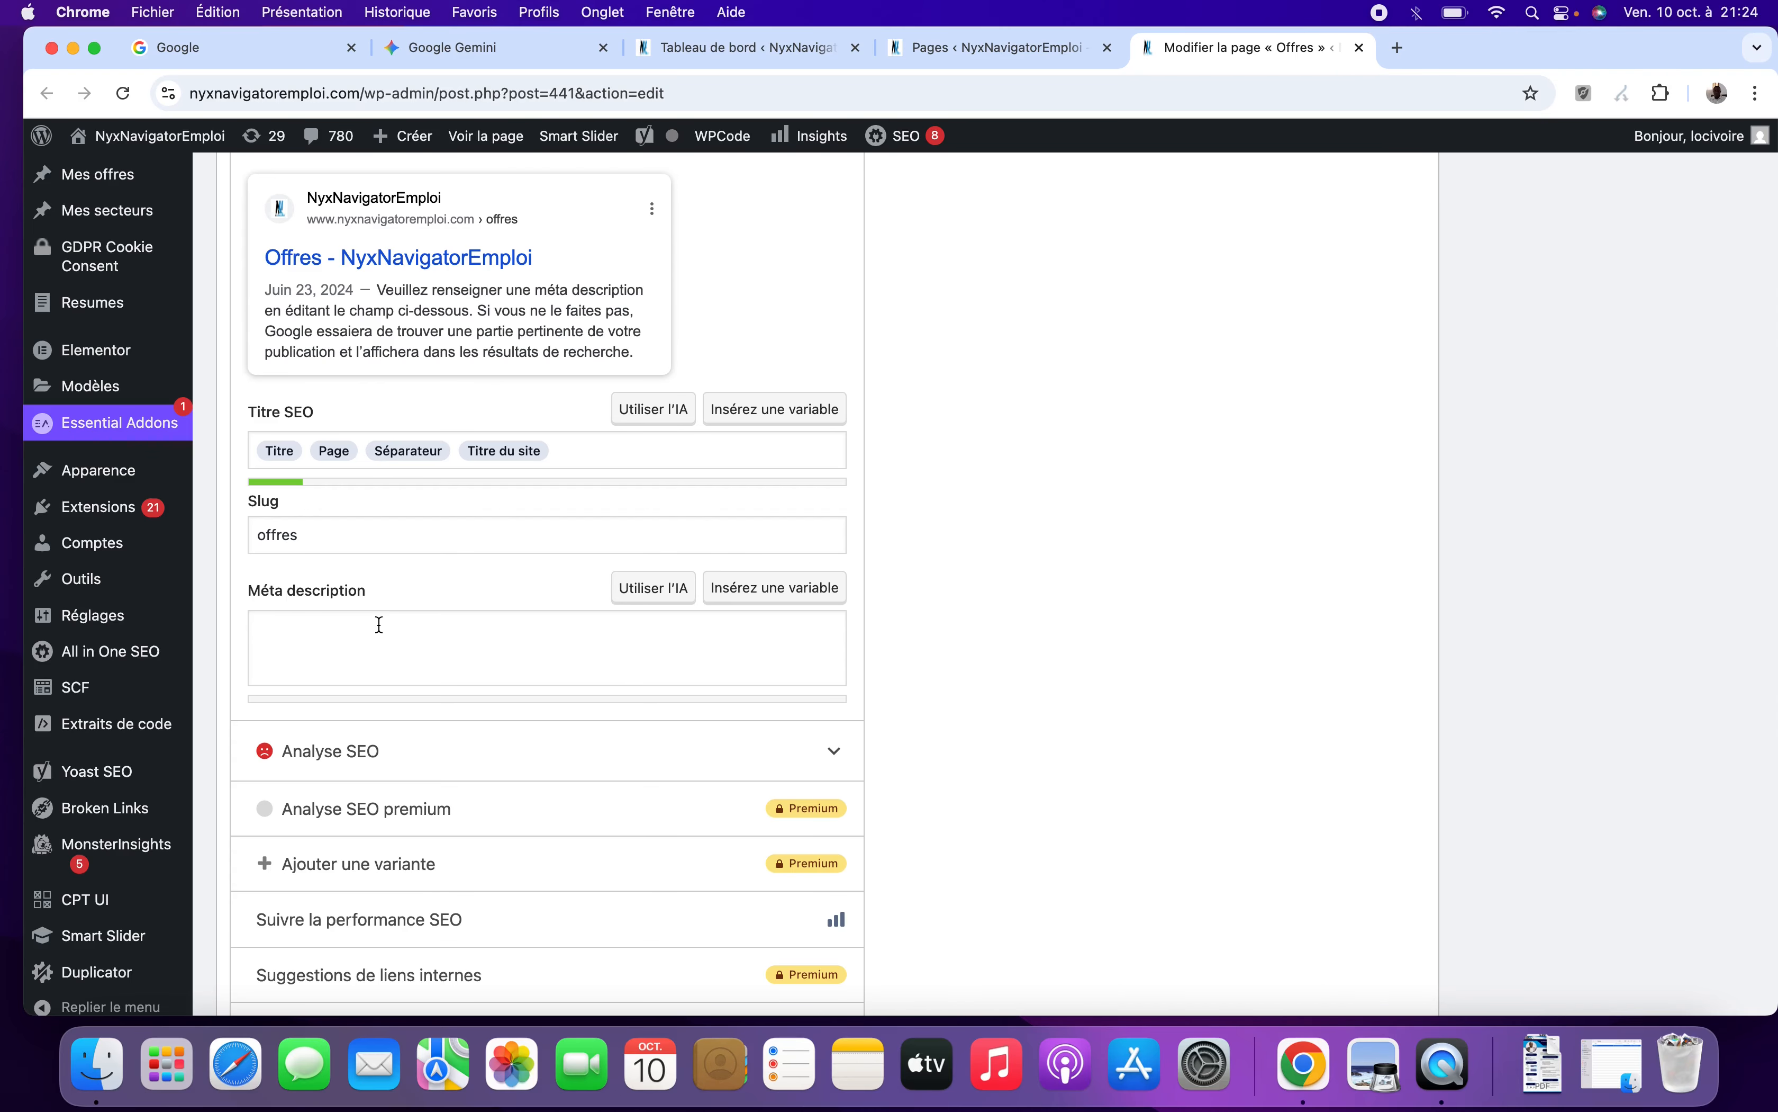
scroll(384, 338, "up", 1)
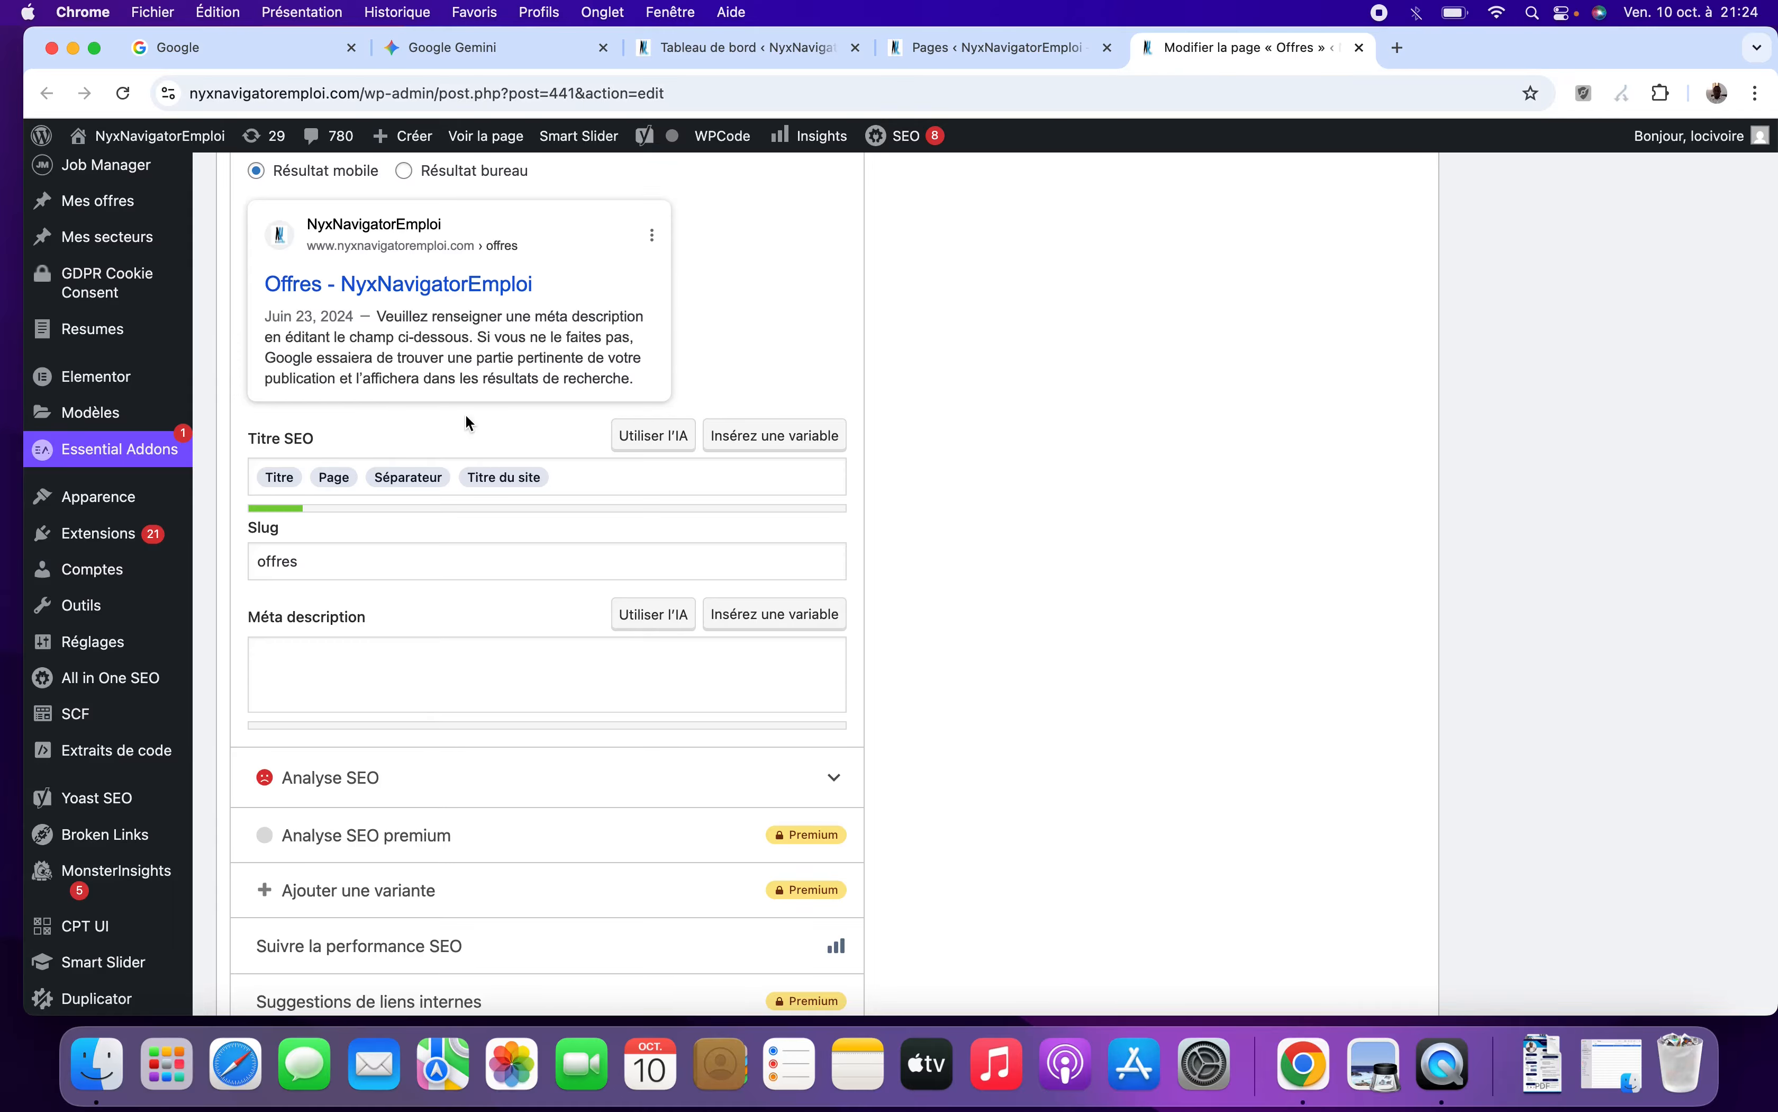
scroll(462, 434, "down", 3)
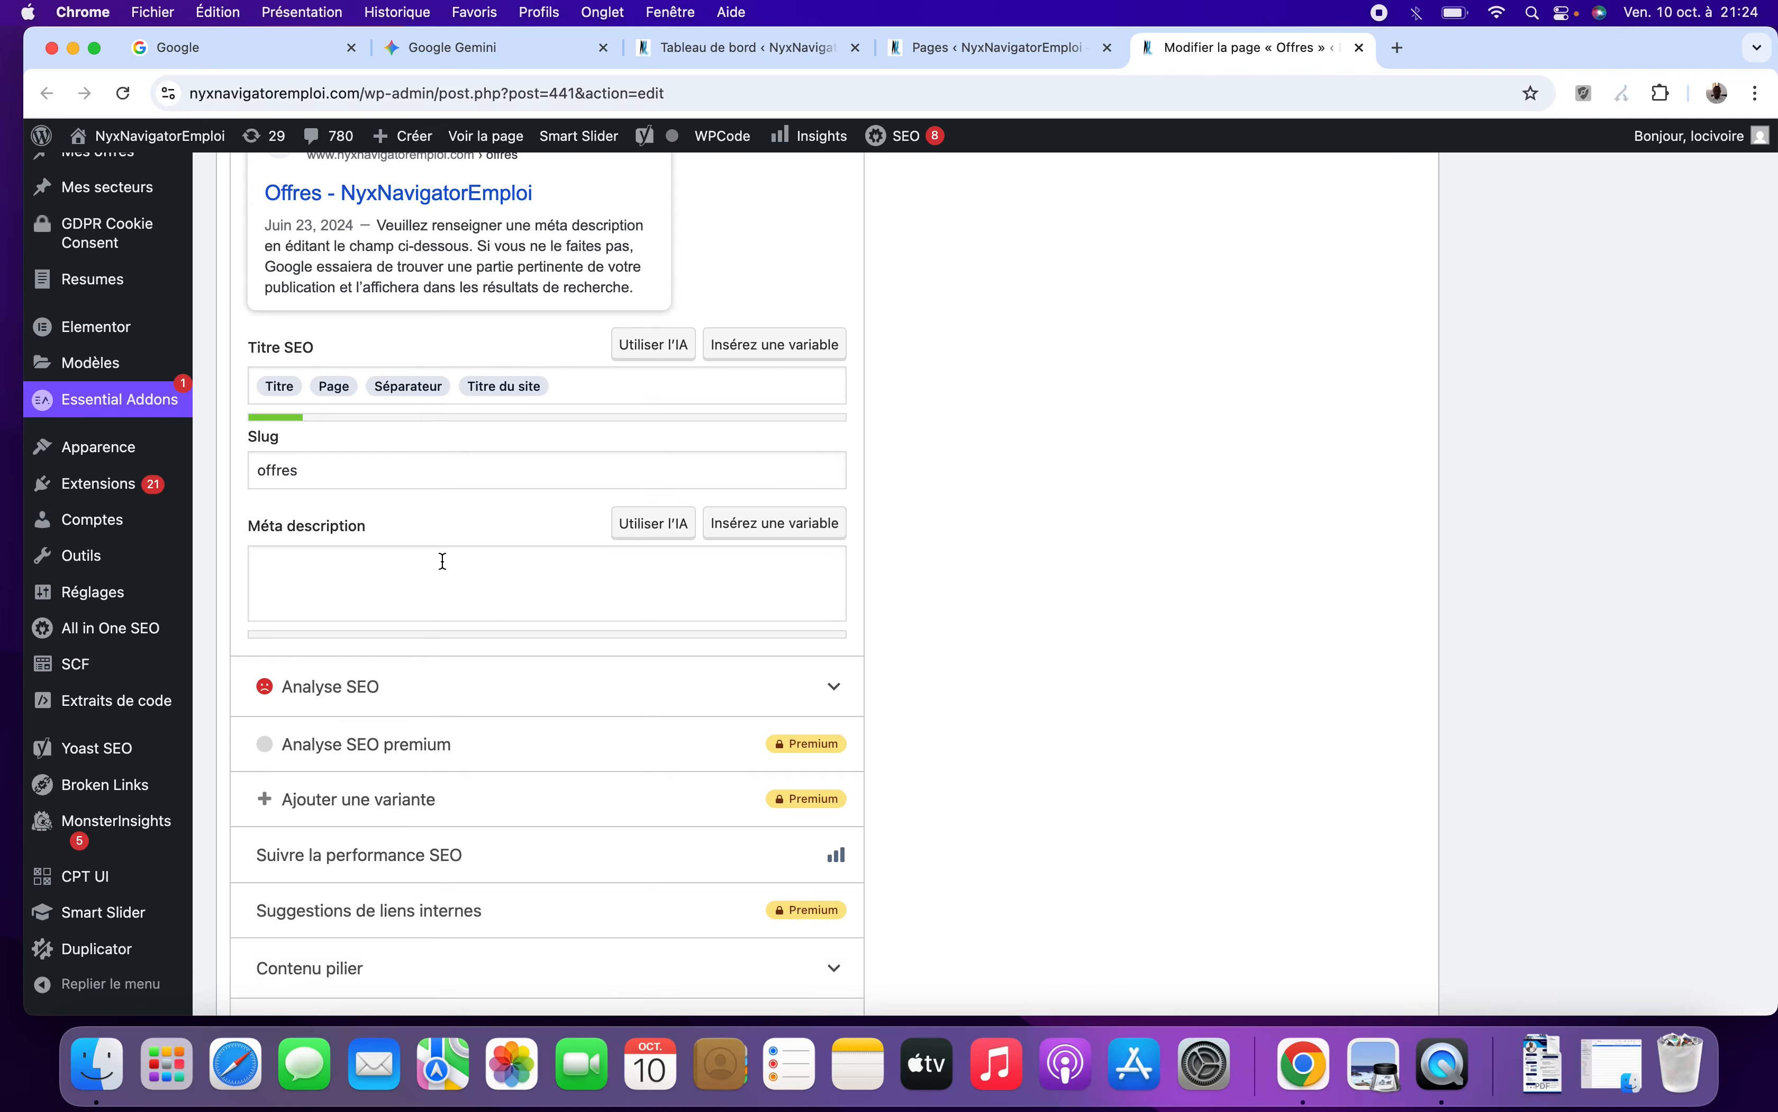
left_click(442, 561)
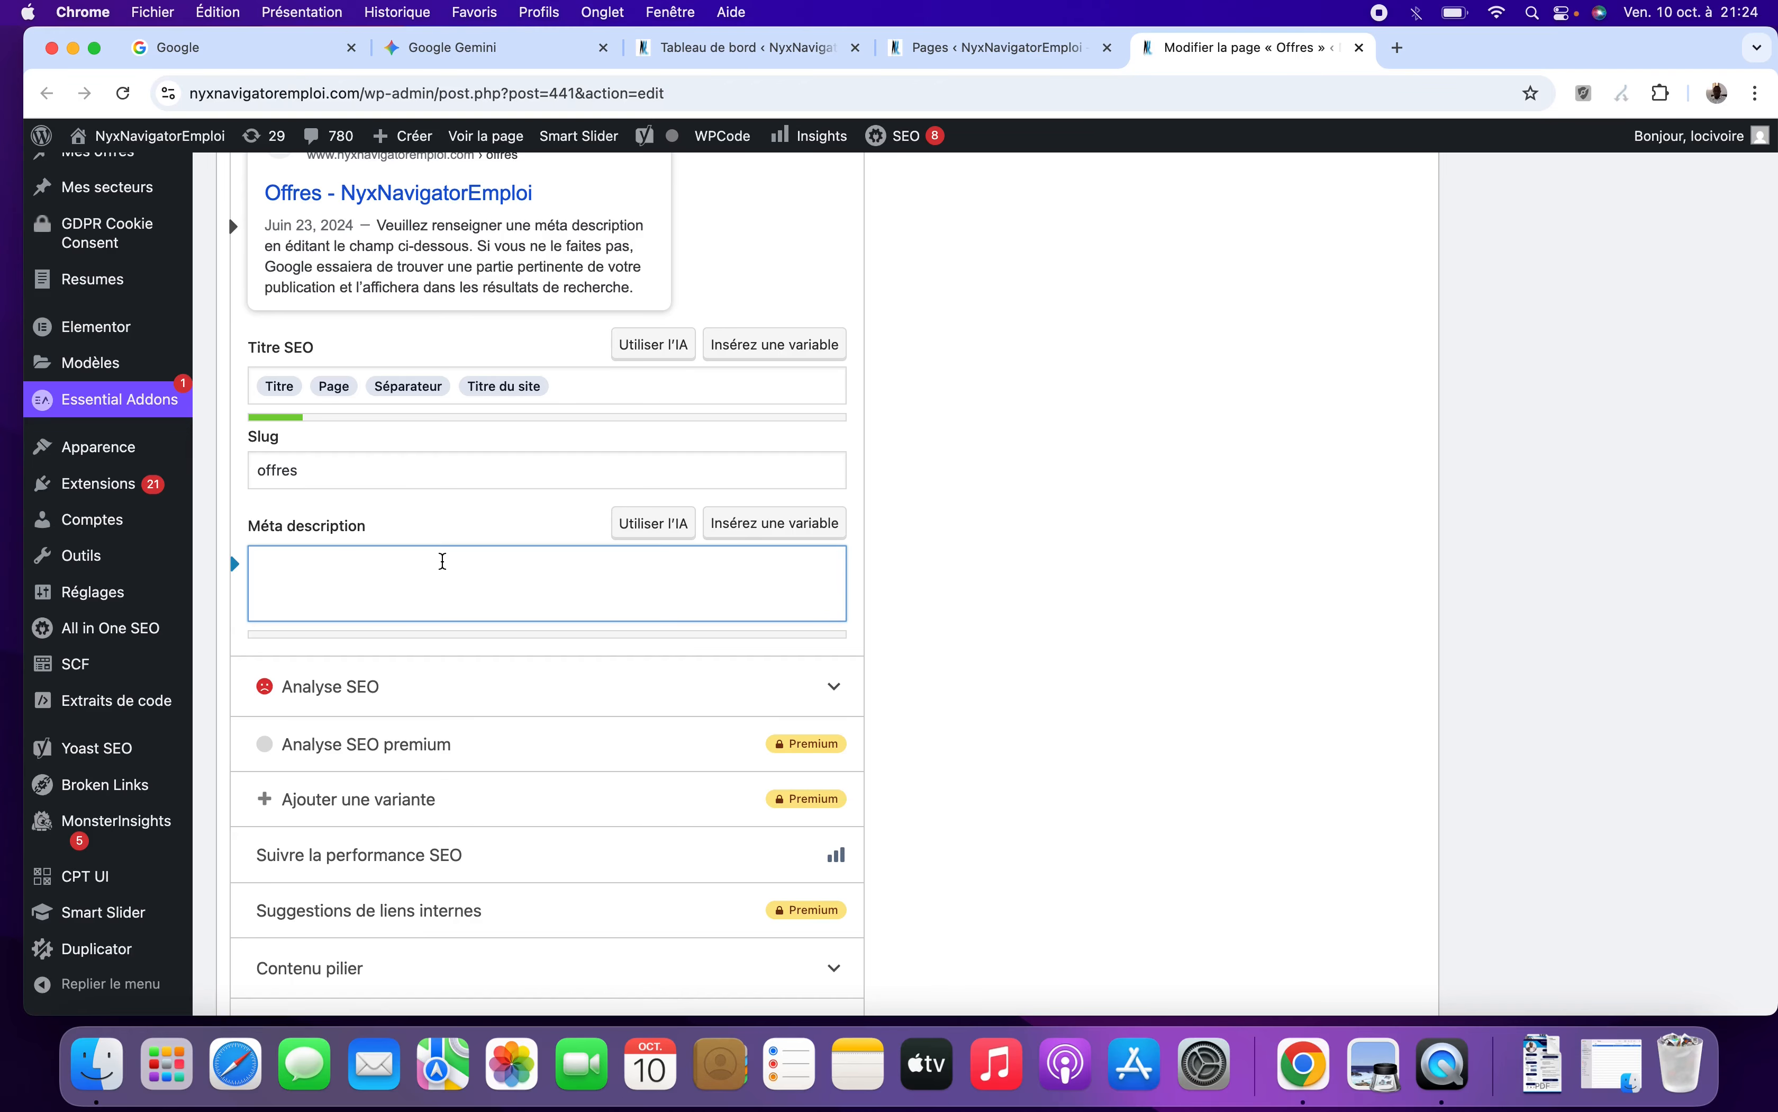
scroll(443, 561, "down", 2)
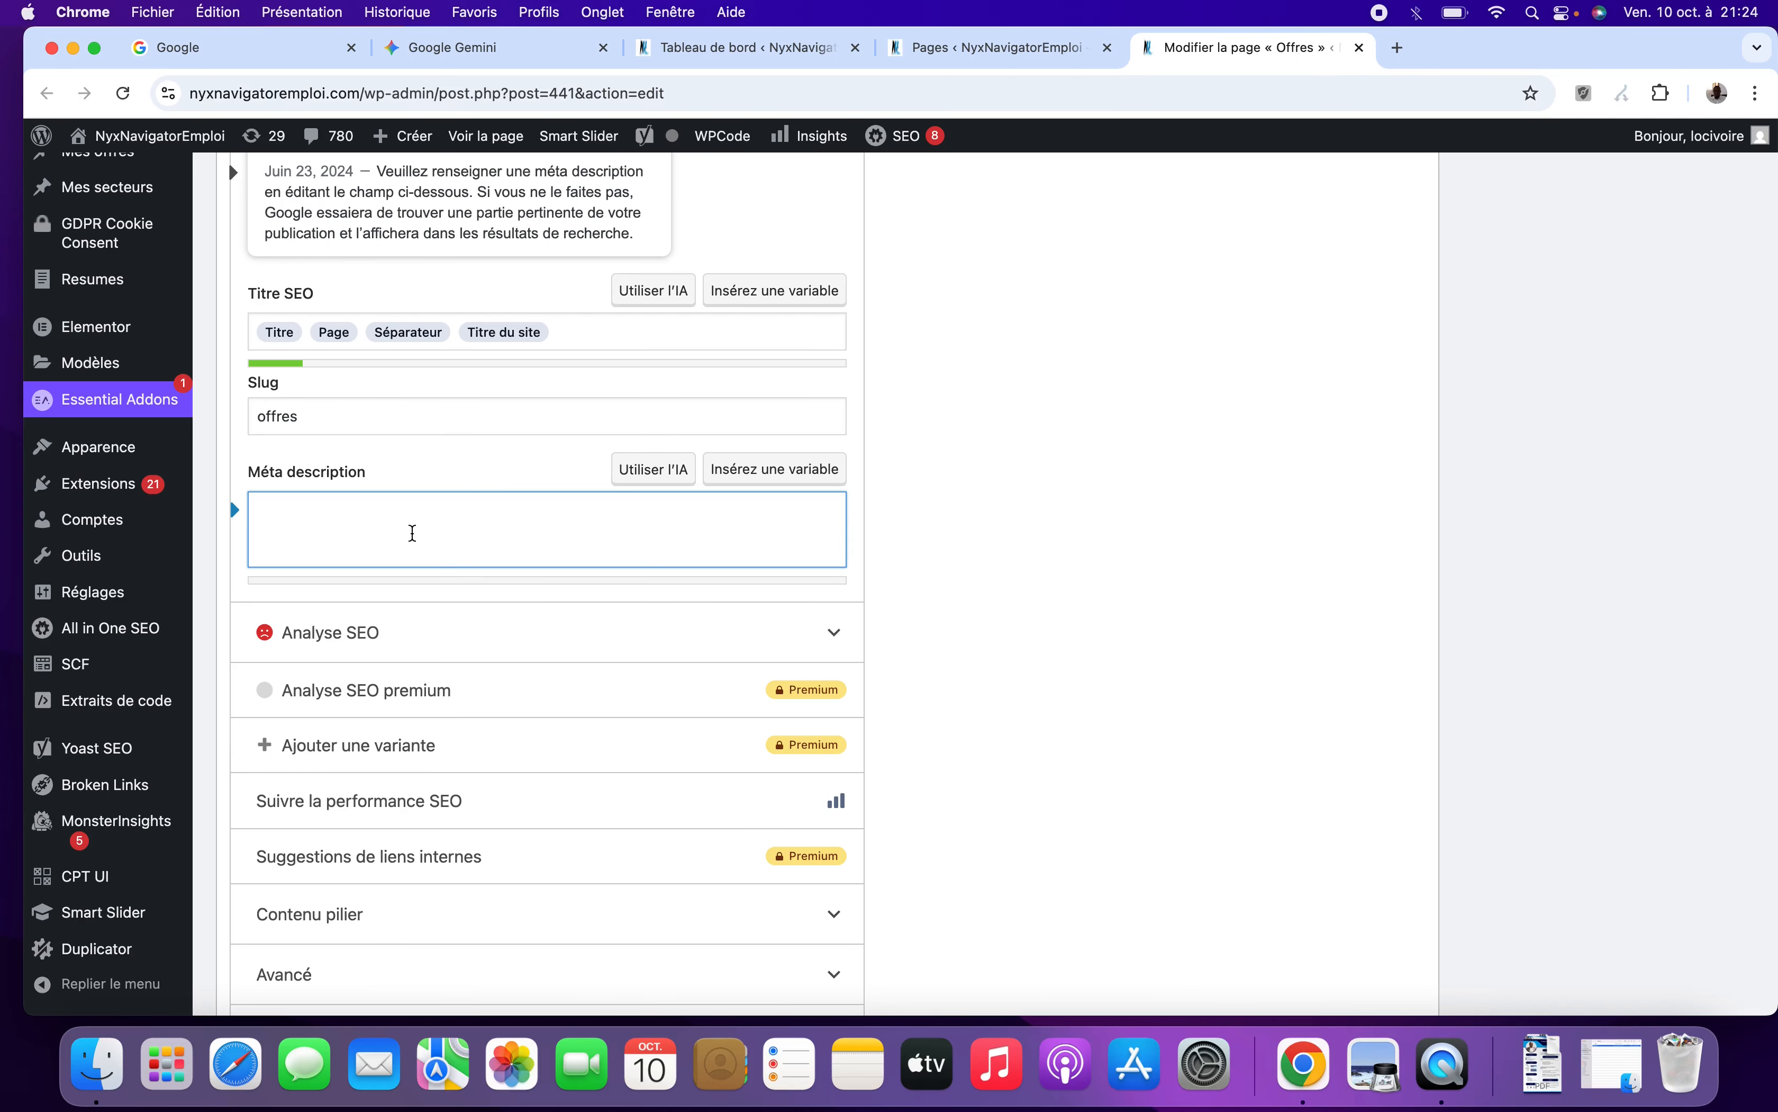
Step: Review the Yoast search appearance and the AIOSEO title and meta description once more, going back to the start of the page's edit form
scroll(412, 533, "up", 5)
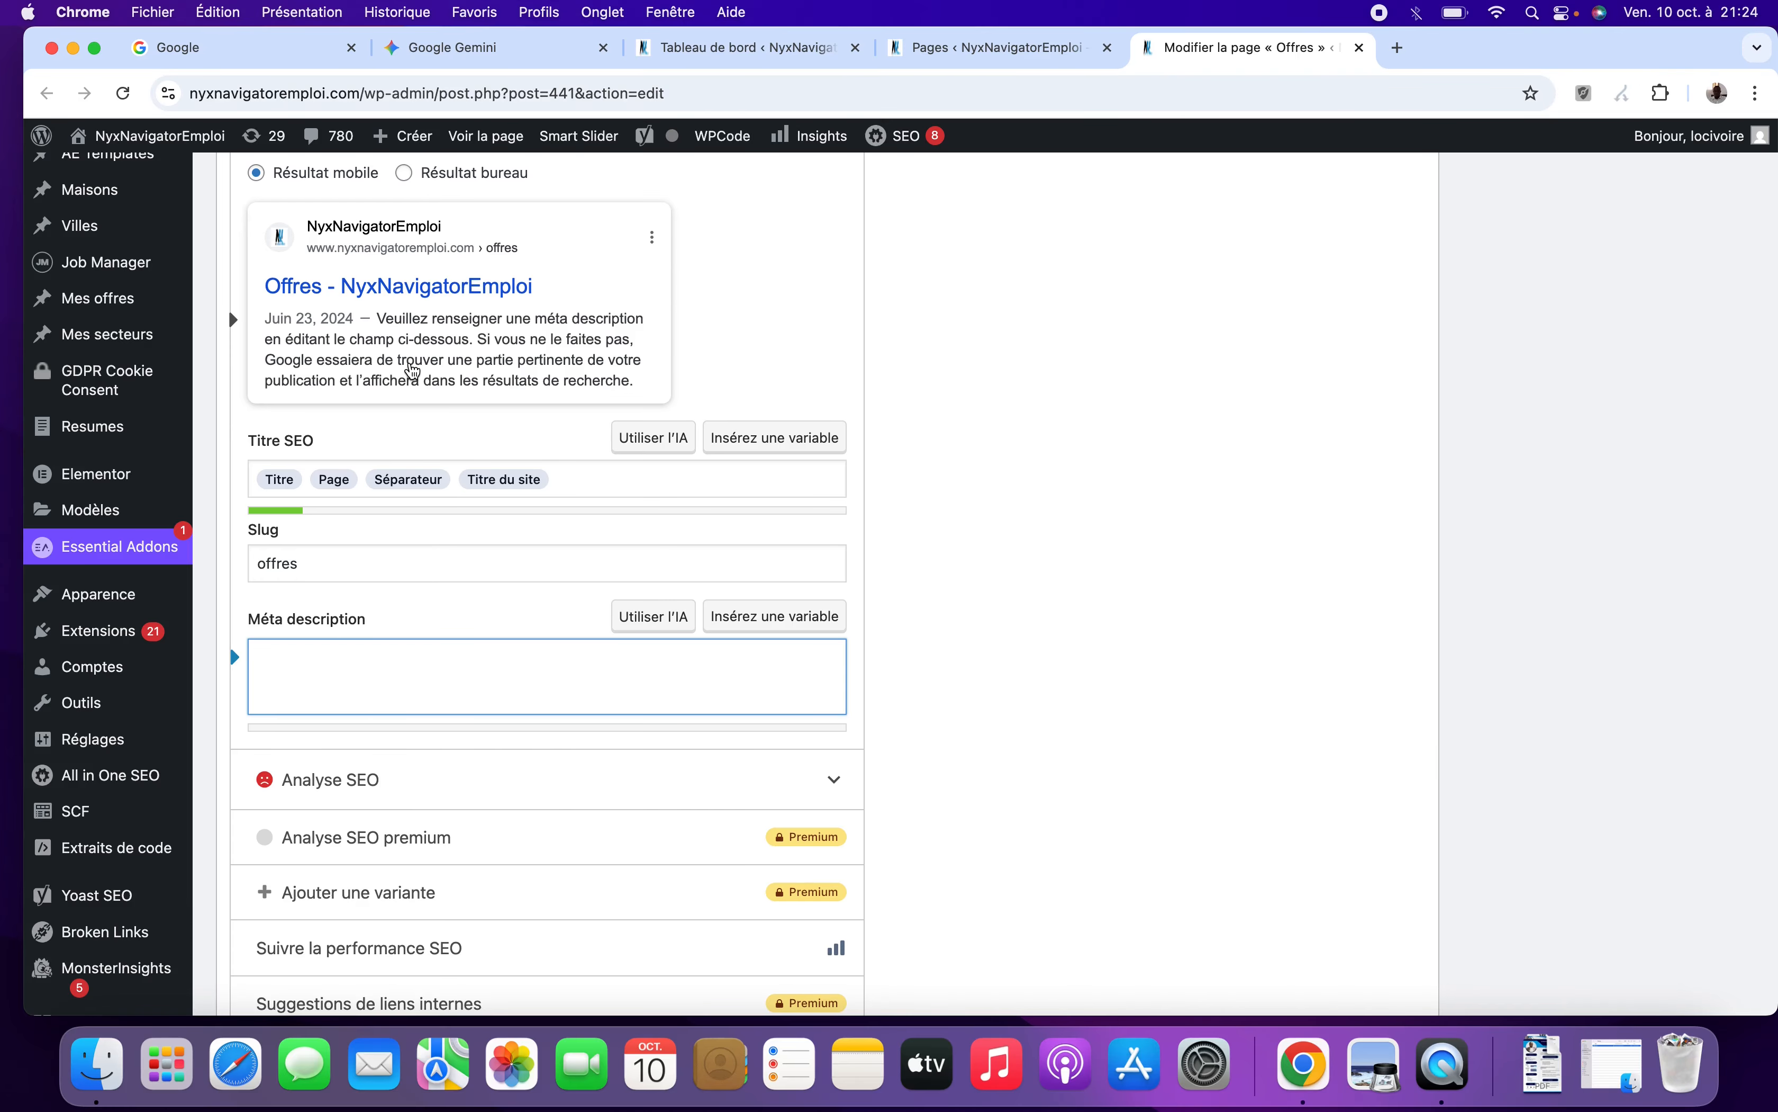
scroll(412, 370, "up", 5)
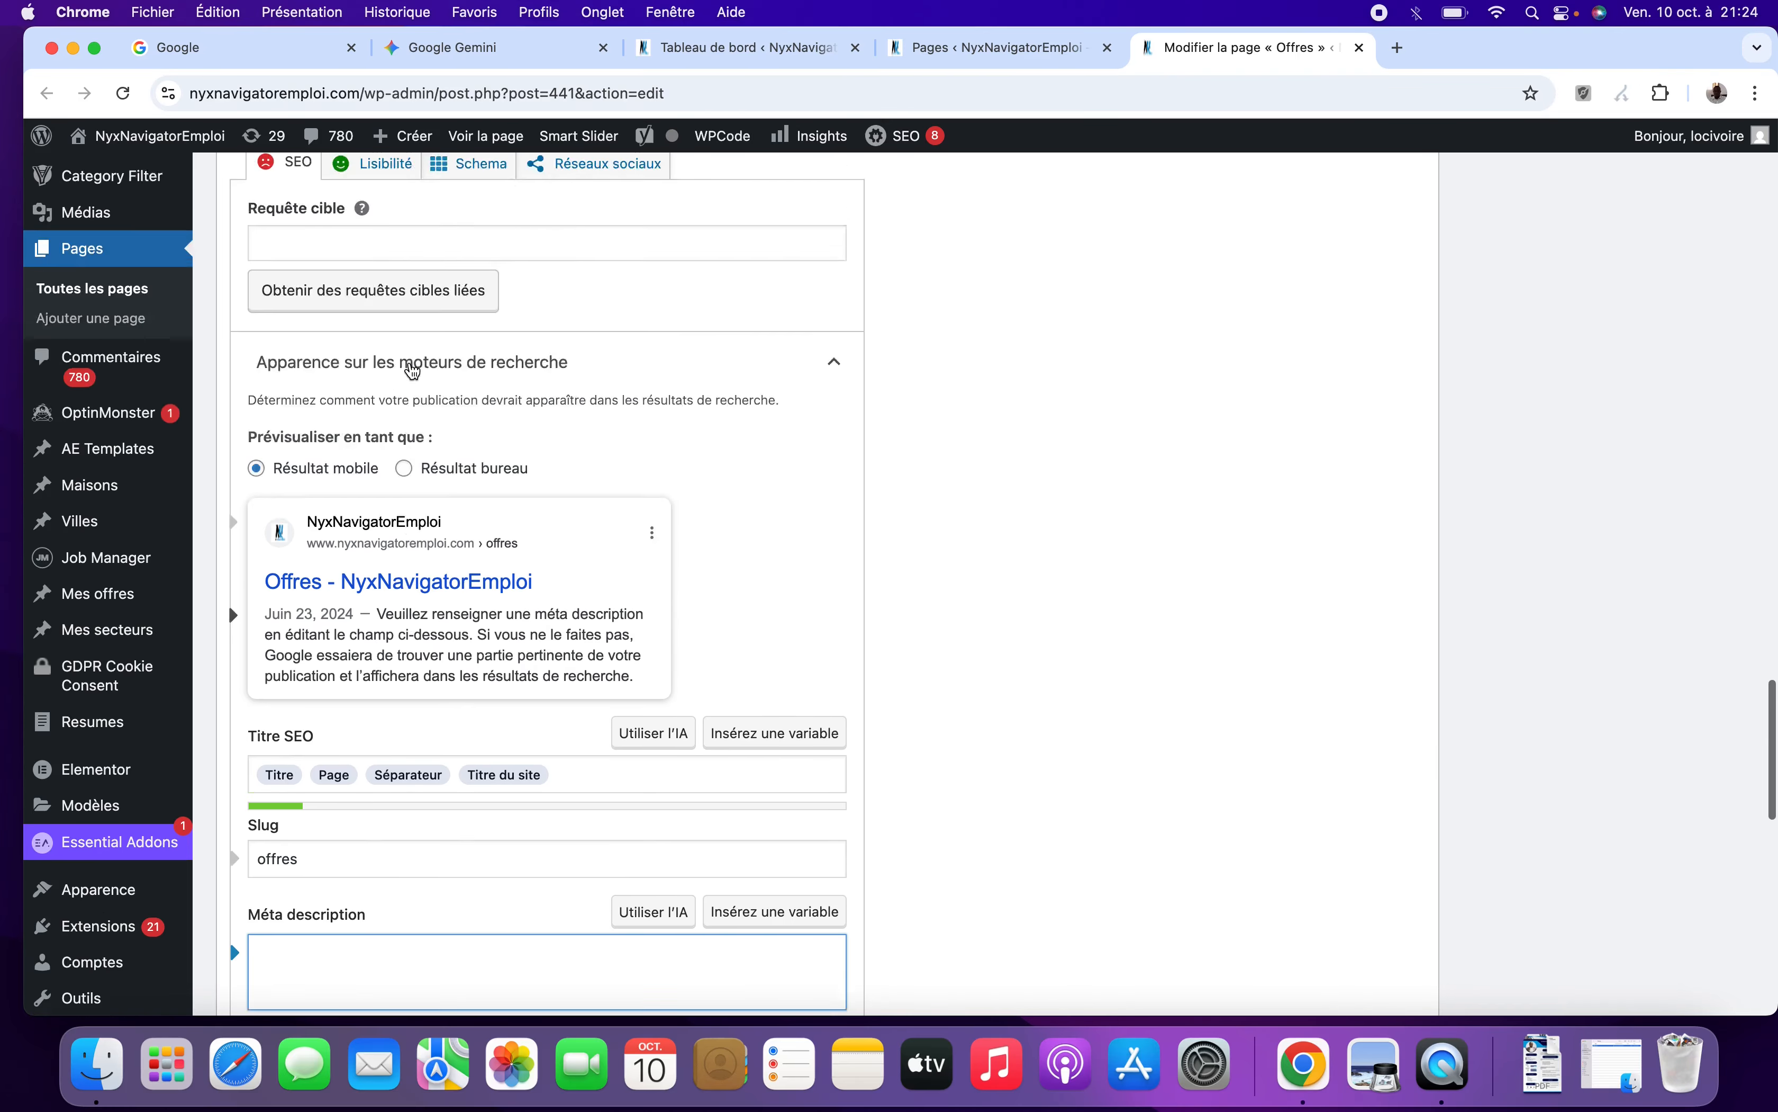
scroll(412, 370, "up", 5)
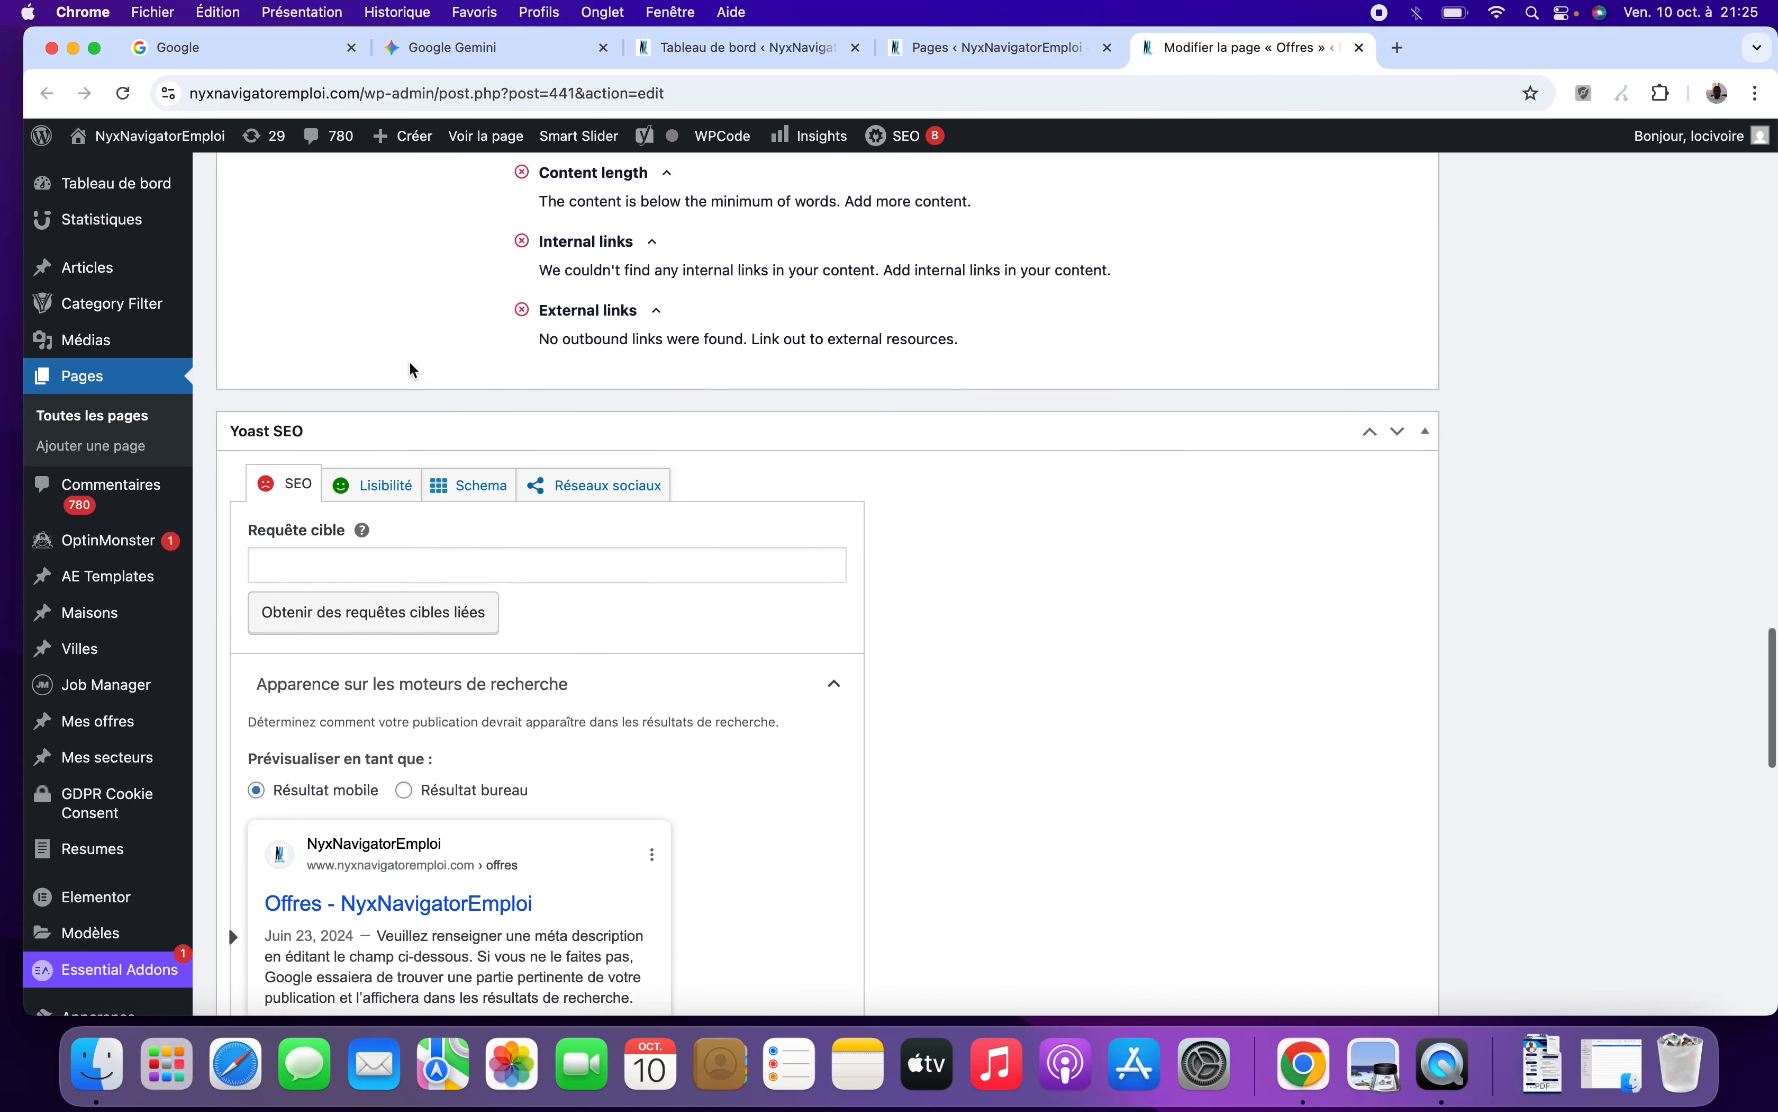
scroll(412, 368, "up", 10)
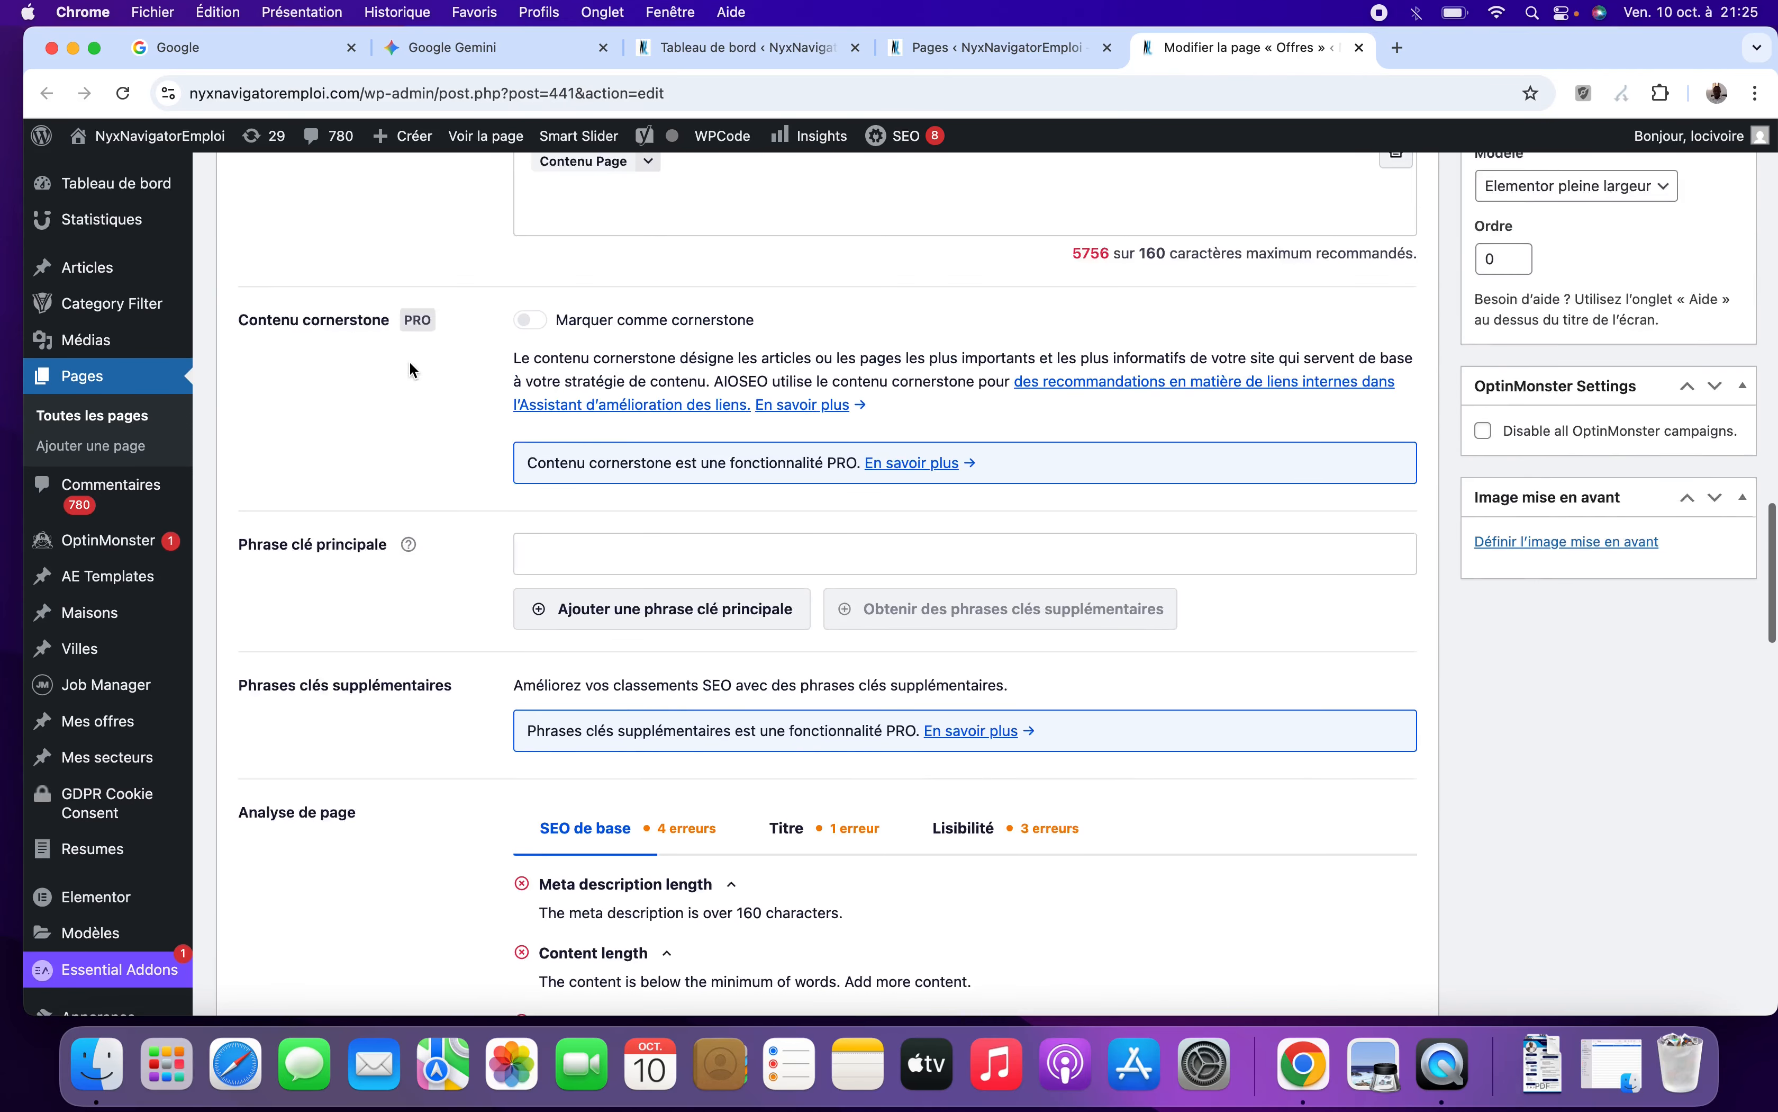
scroll(409, 367, "up", 4)
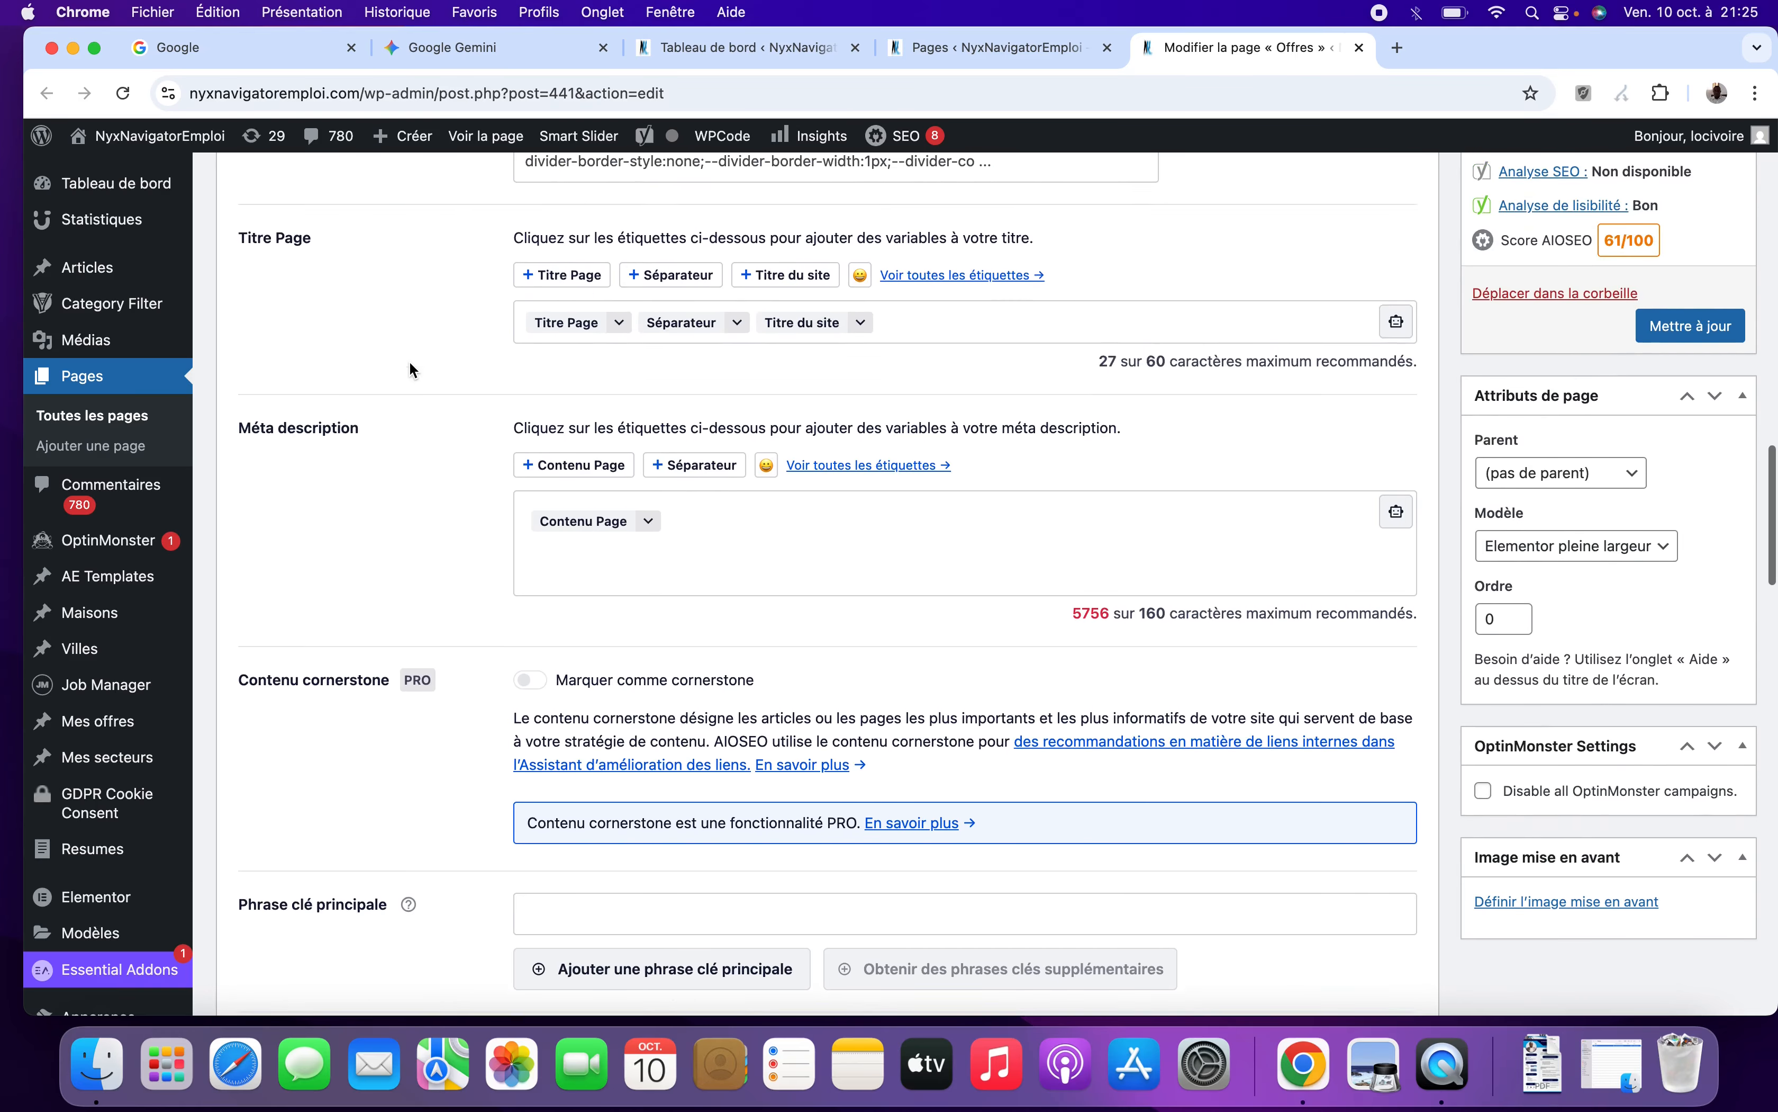
scroll(409, 363, "up", 10)
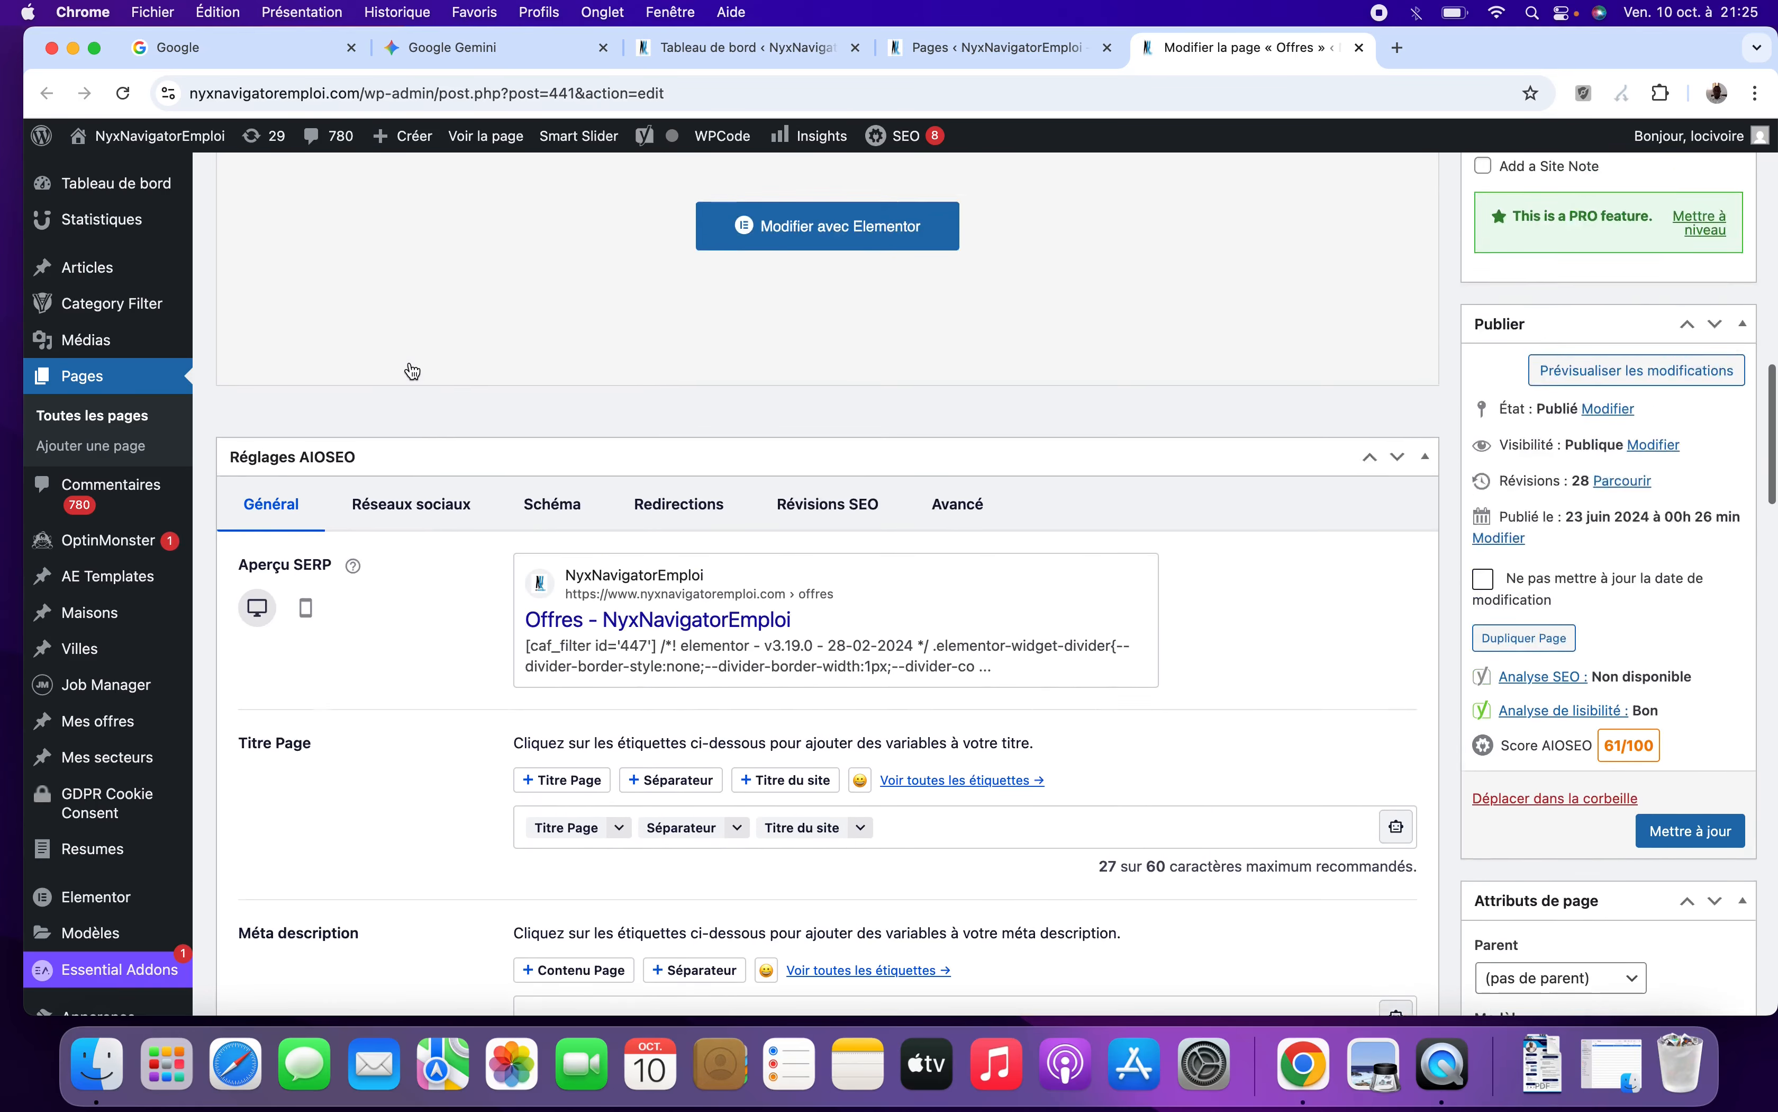
scroll(411, 364, "up", 11)
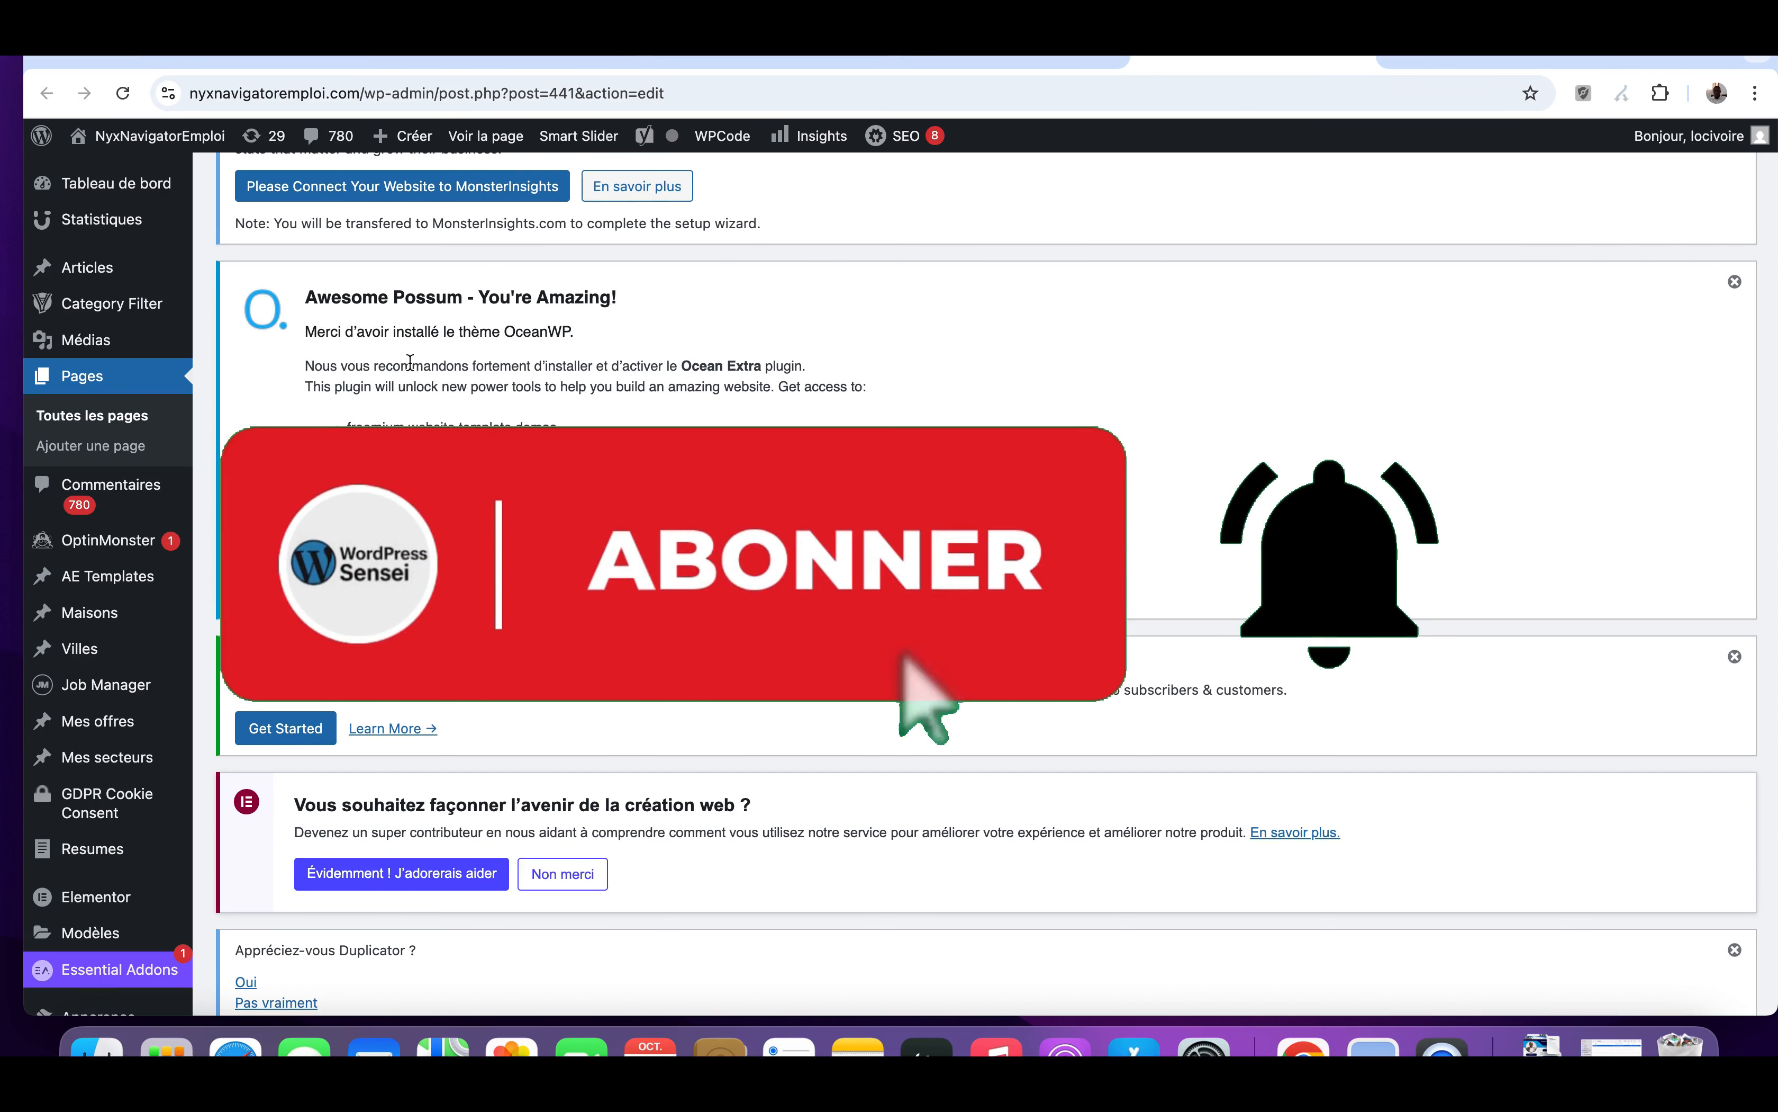
scroll(410, 364, "up", 5)
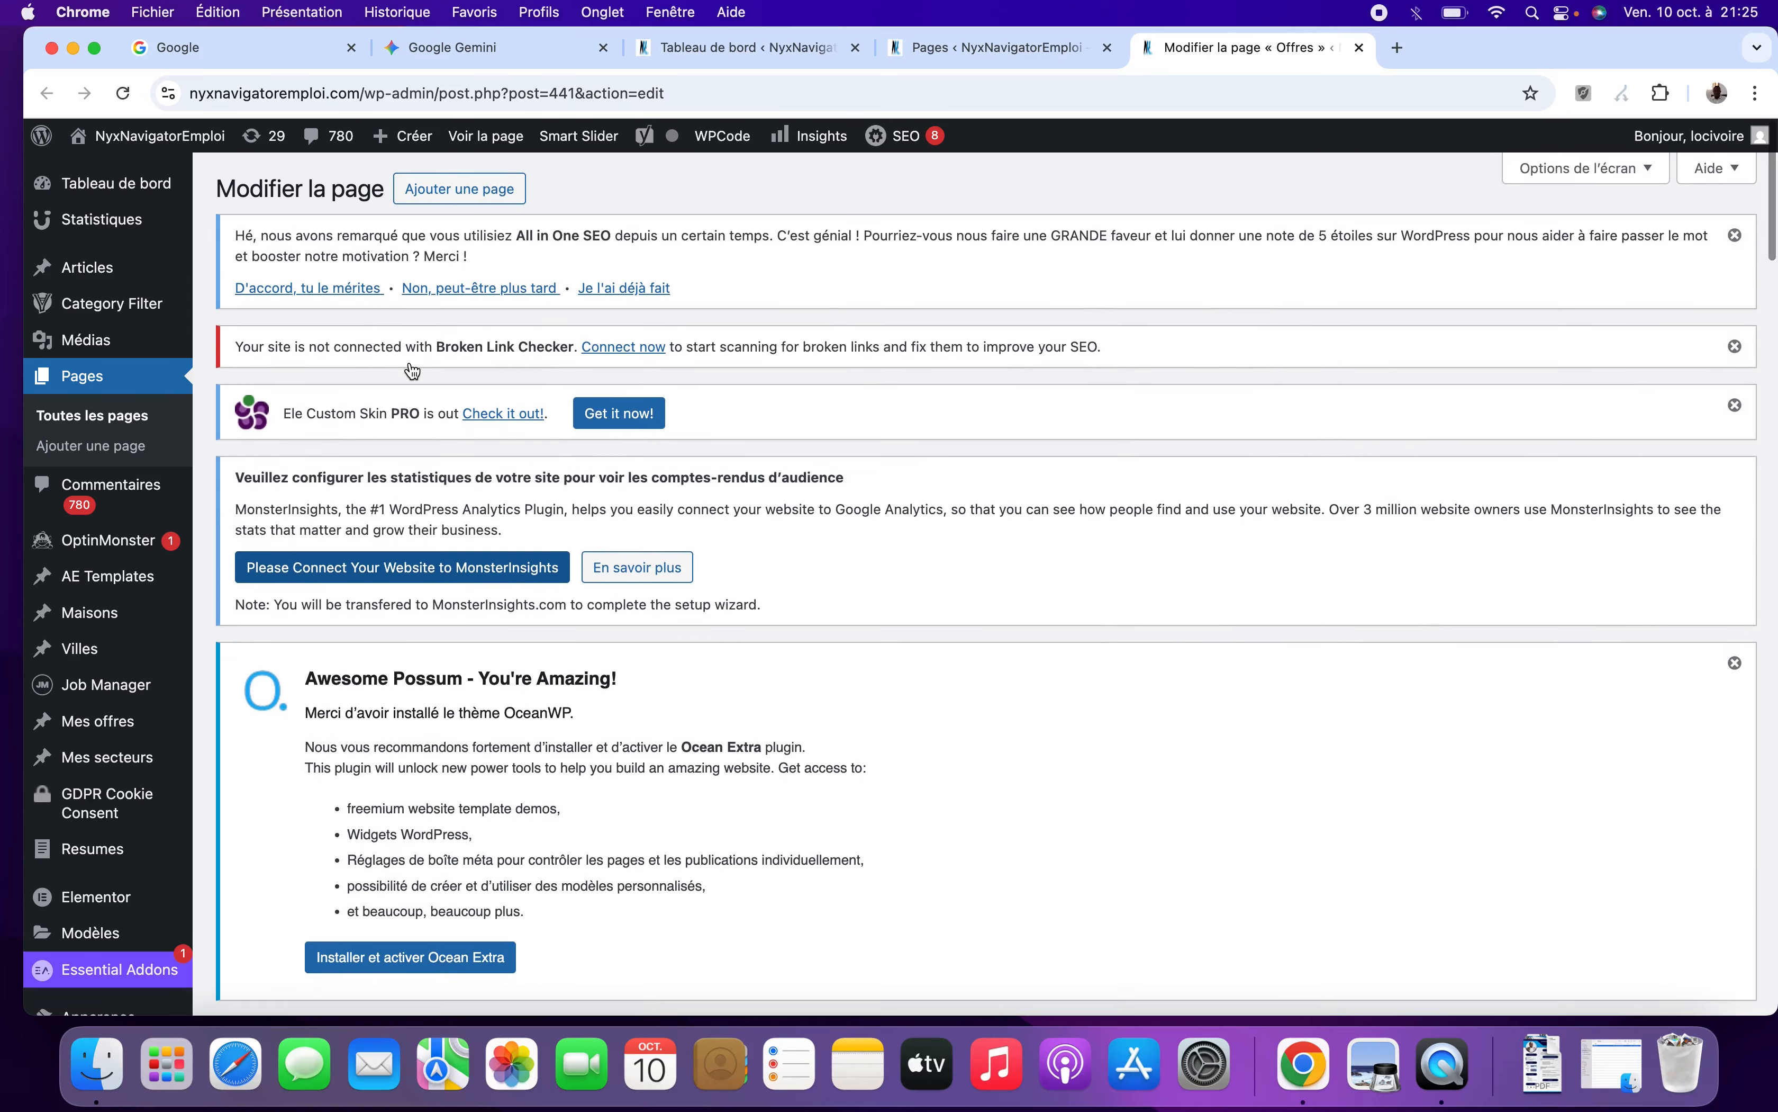